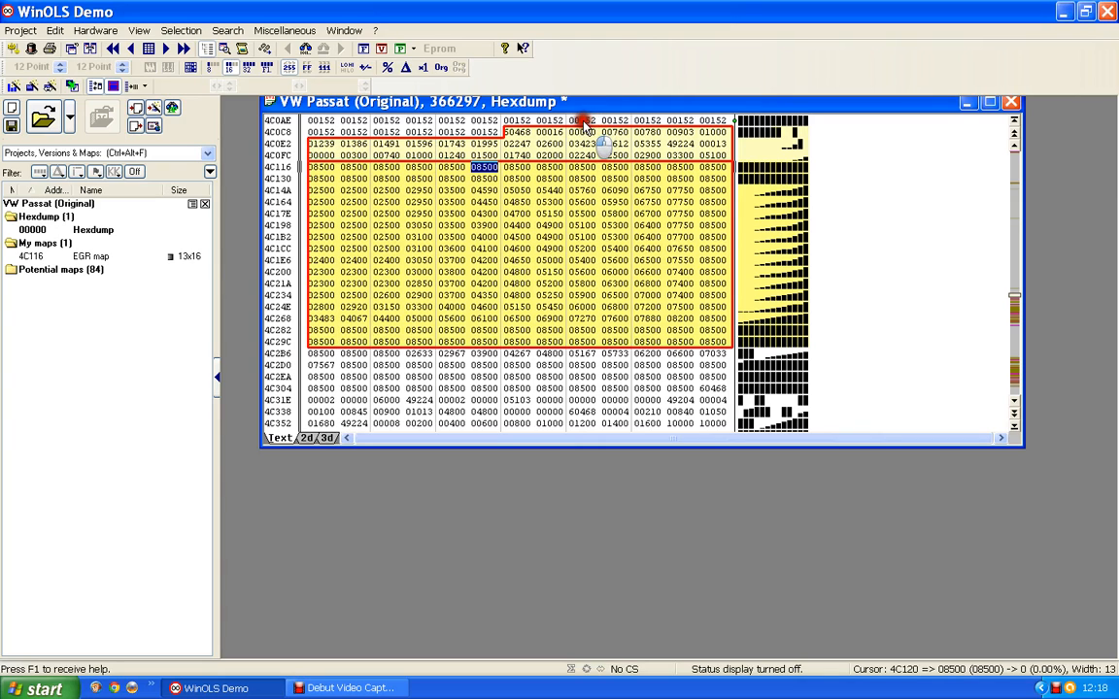
Display the hexdump as a 2D graph, browse past the EGR map and open the potential map Bosch 8x16 (16 Bit).
{"action": "left_click_drag", "start_coordinate": [589, 113], "coordinate": [572, 126]}
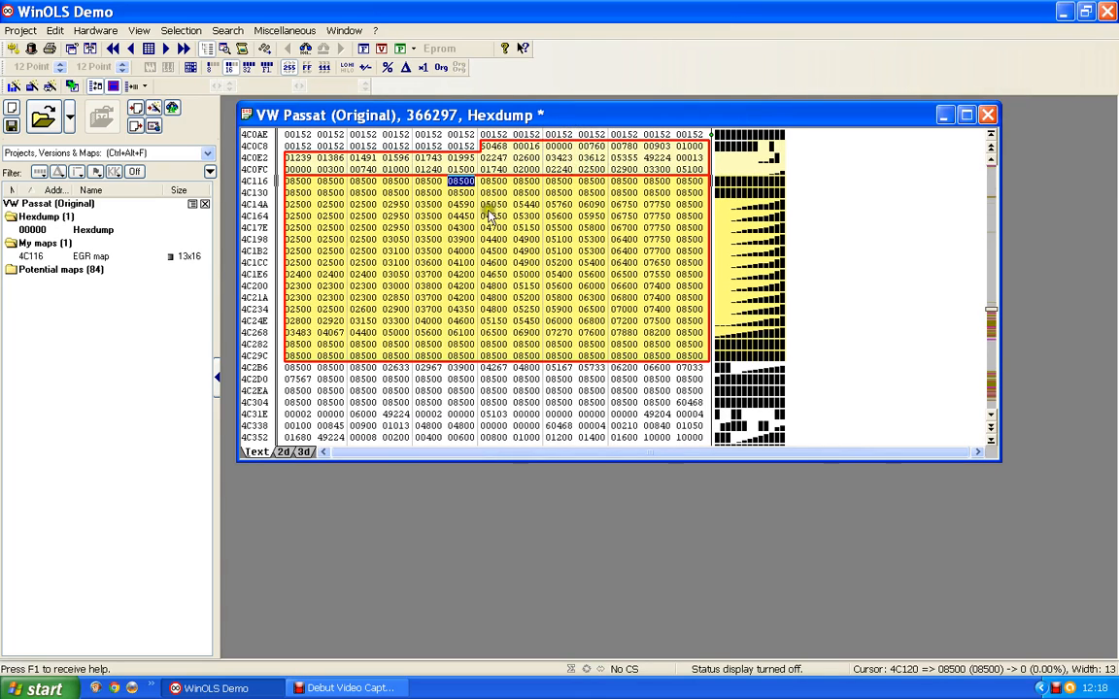
{"action": "left_click", "coordinate": [286, 452]}
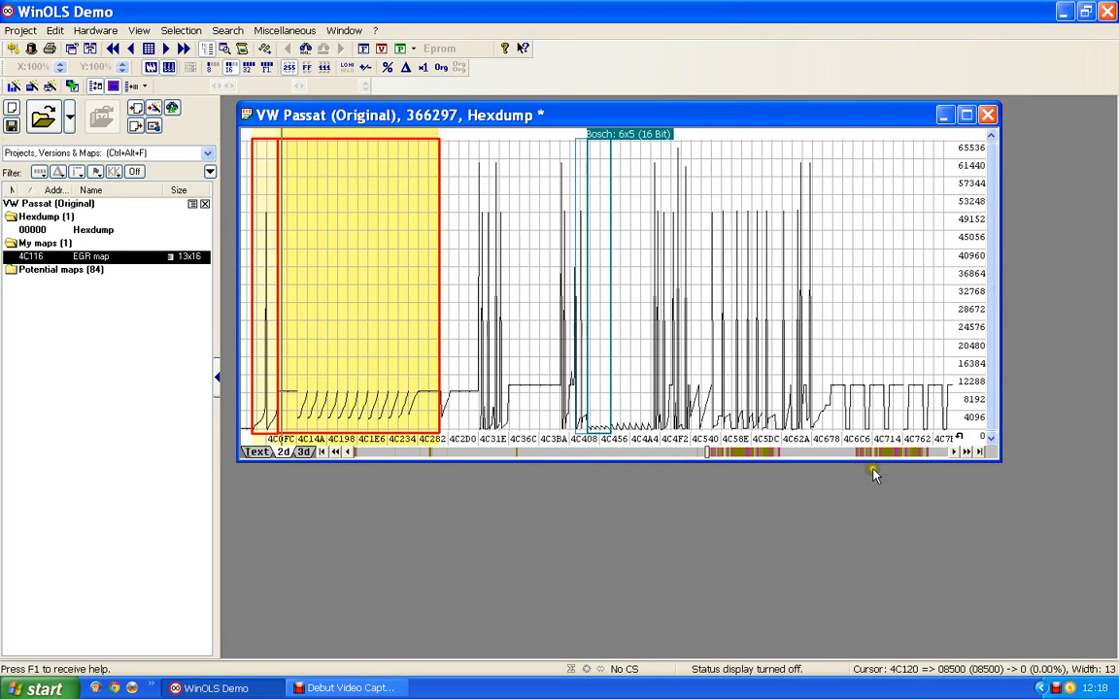
{"action": "left_click_drag", "start_coordinate": [954, 452], "coordinate": [967, 452]}
{"action": "left_click", "coordinate": [967, 452]}
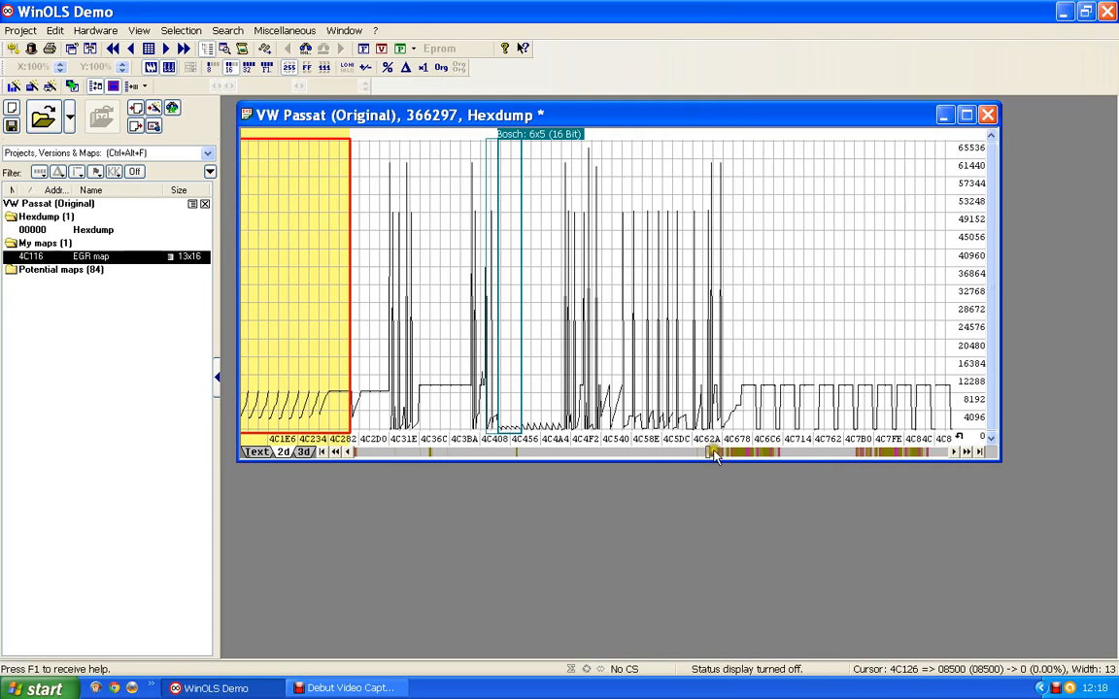
{"action": "left_click", "coordinate": [819, 454]}
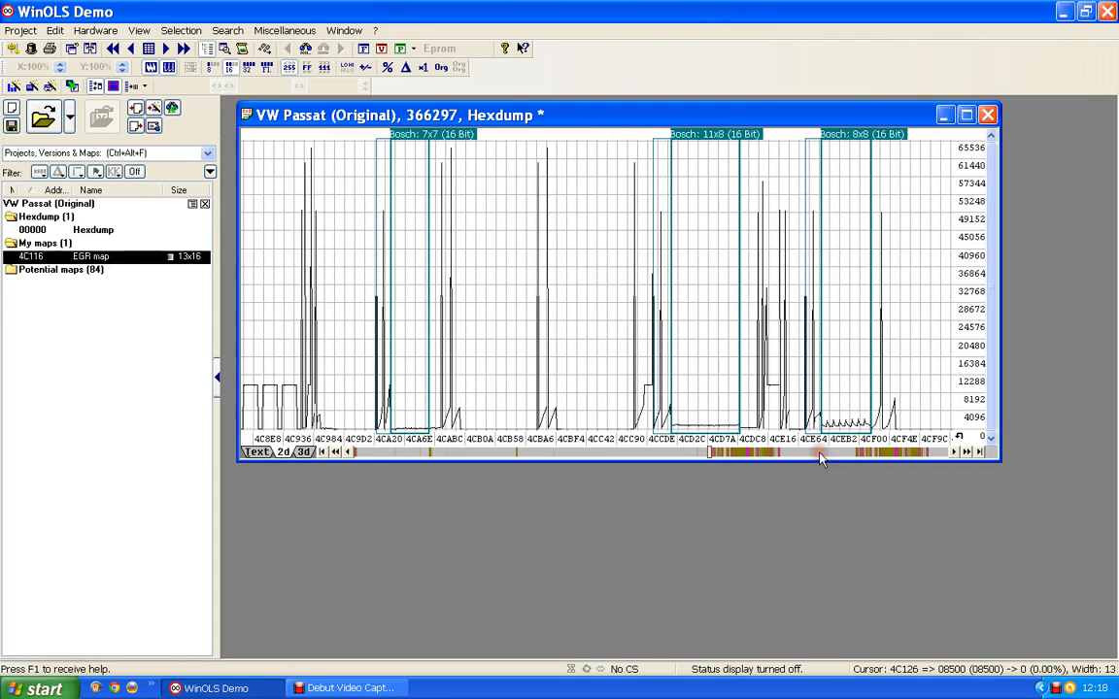
{"action": "left_click", "coordinate": [825, 456]}
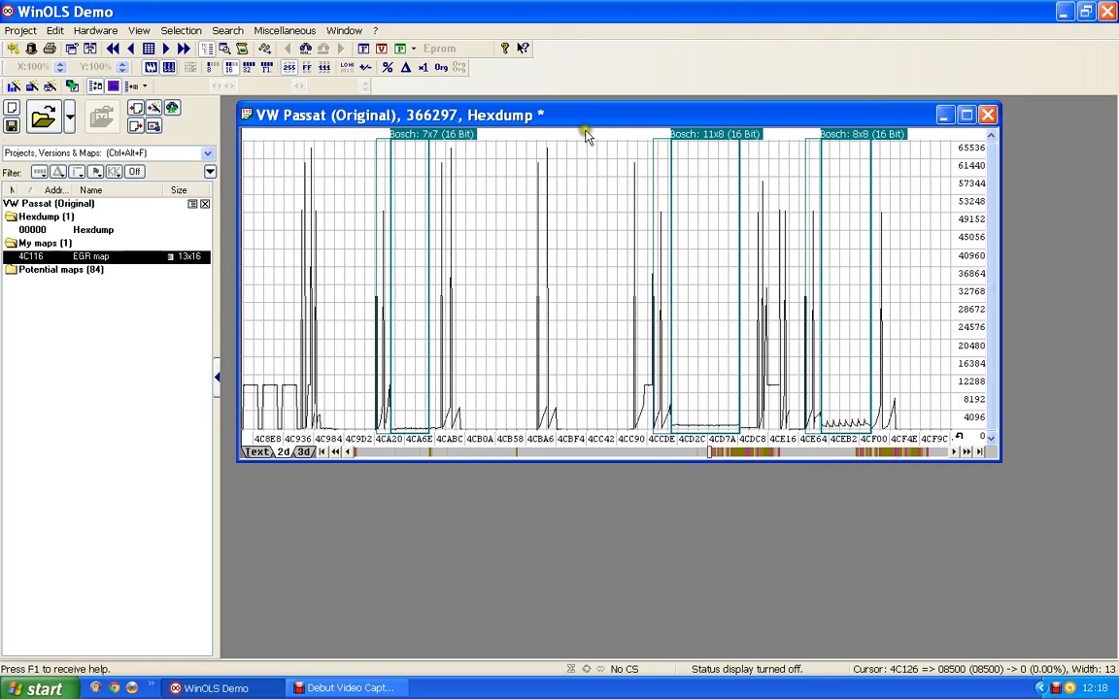
{"action": "left_click", "coordinate": [804, 457]}
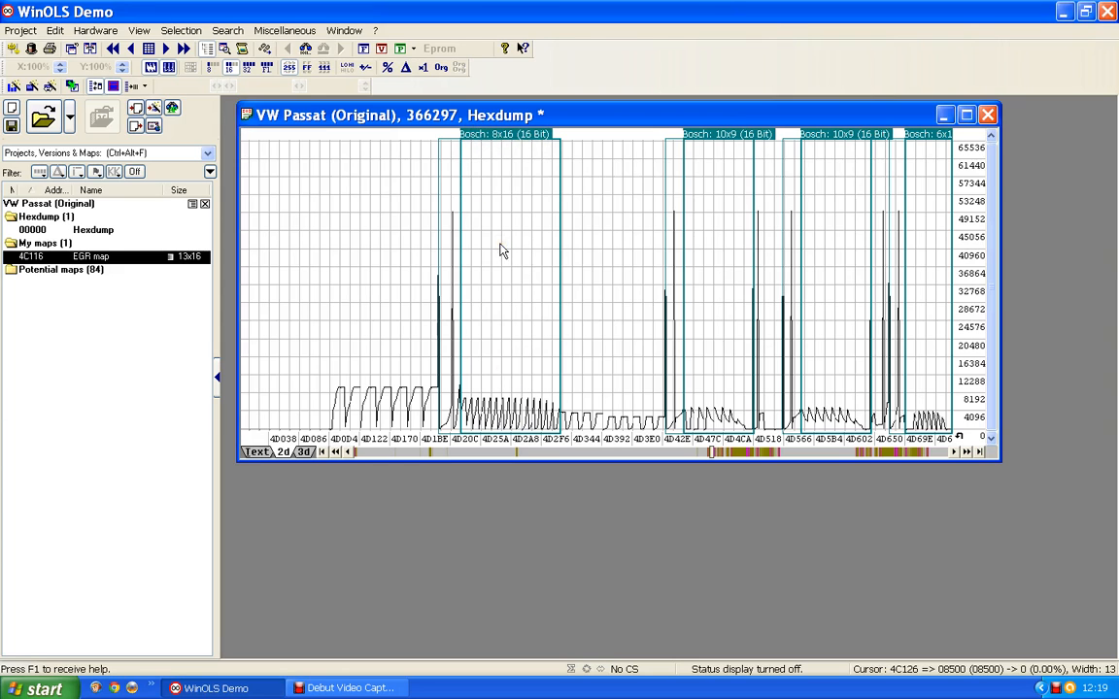
{"action": "double_click", "coordinate": [493, 138]}
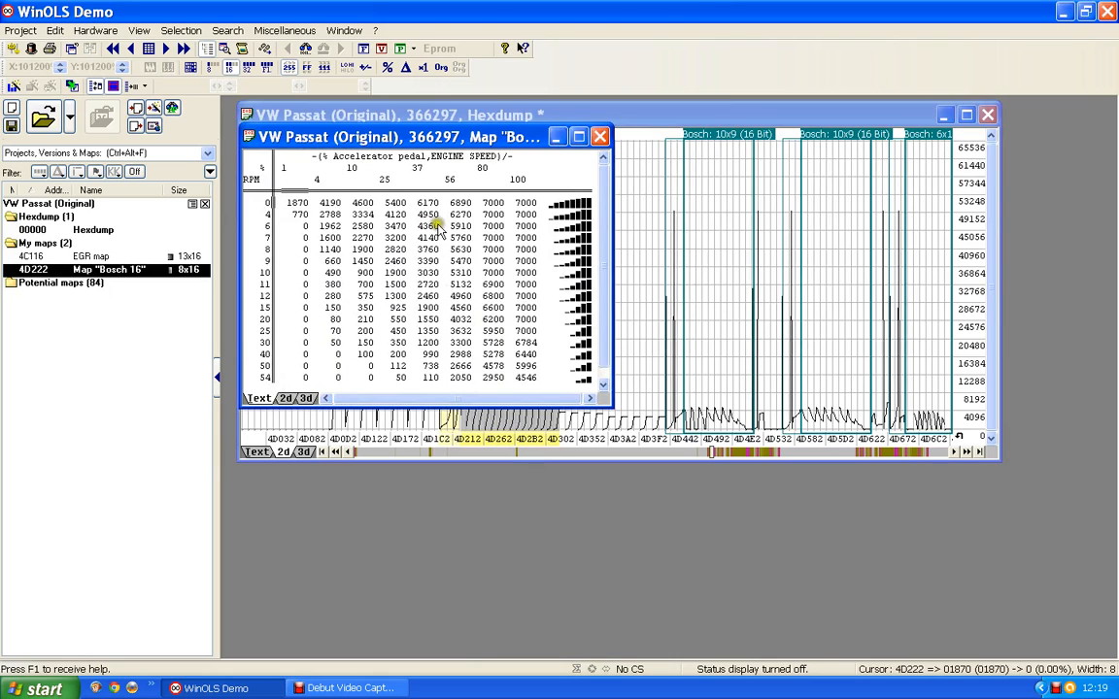
Rename the Bosch 16 map at address 4D222 as Drivers wish map in its properties.
{"action": "double_click", "coordinate": [394, 287]}
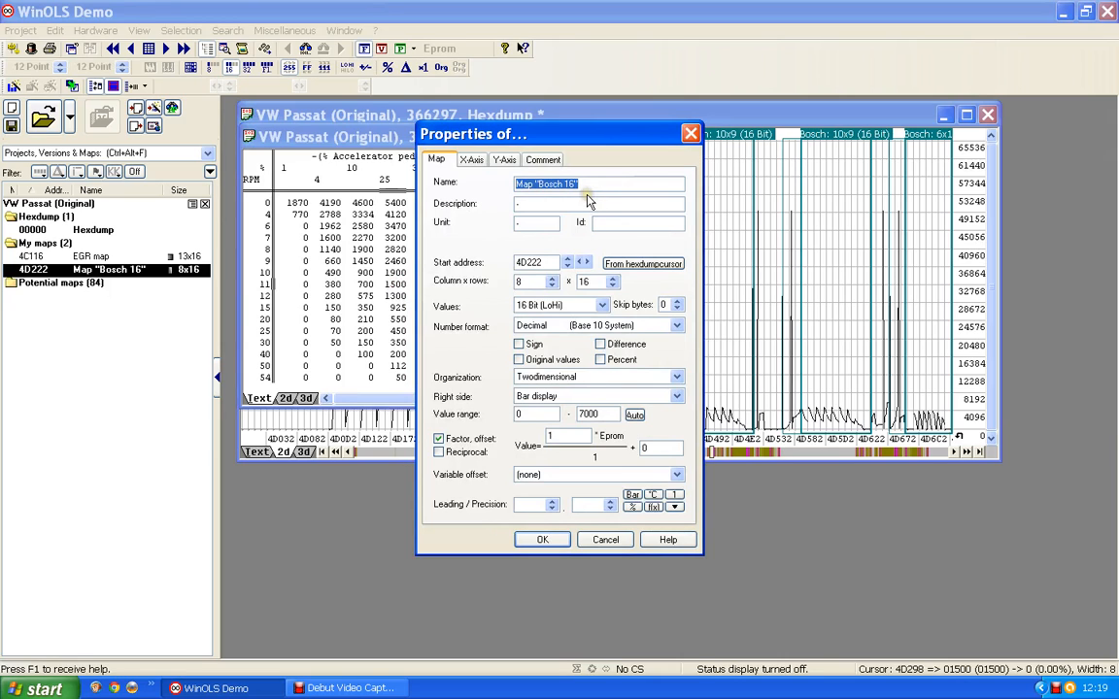
{"action": "type", "text": "Dr"}
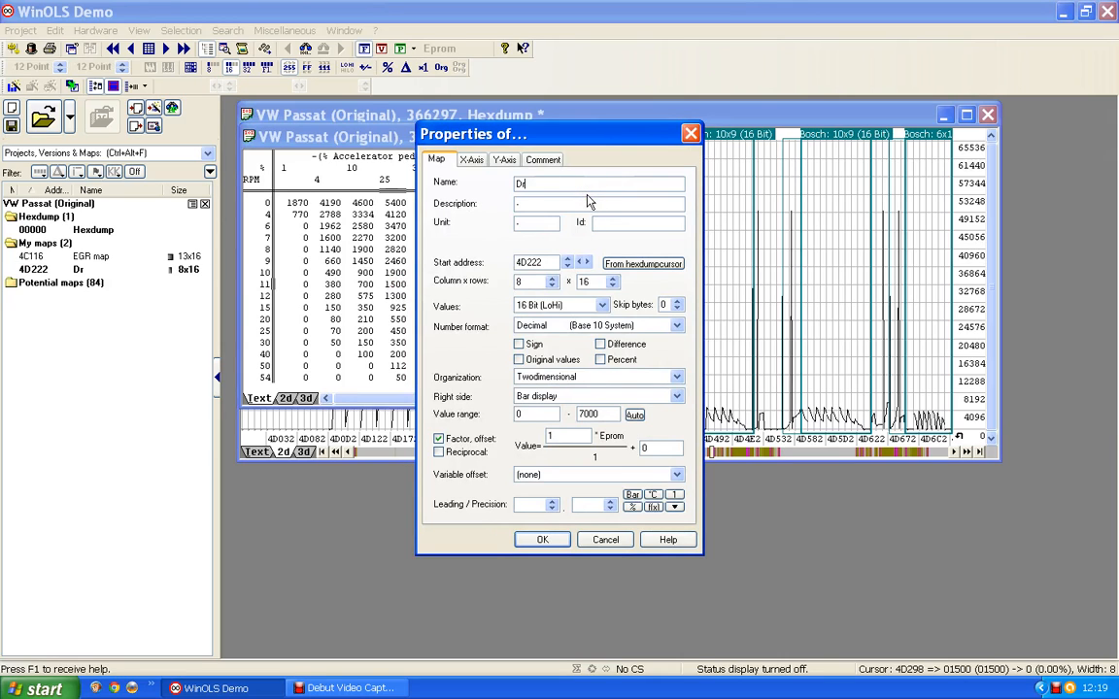
{"action": "type", "text": "ivers wish map"}
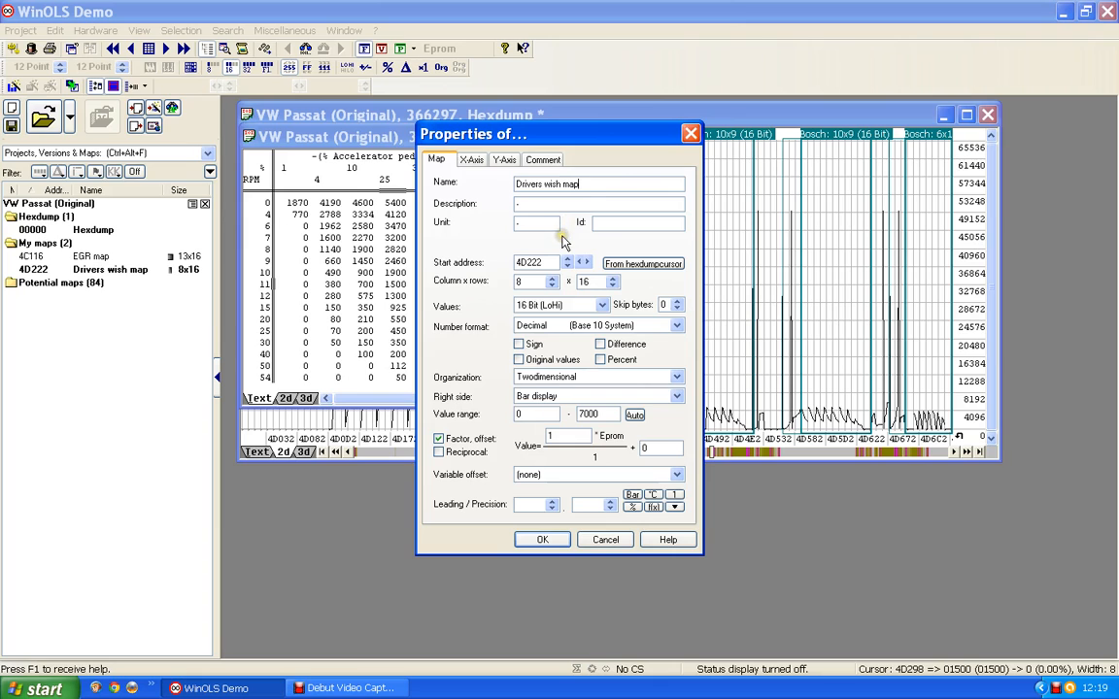
Set the value factor of the Drivers wish map to 0.01, keeping the map table in sight to check the scaling.
{"action": "mouse_move", "coordinate": [556, 132]}
{"action": "left_mouse_down"}
{"action": "mouse_move", "coordinate": [764, 134]}
{"action": "mouse_move", "coordinate": [807, 119]}
{"action": "left_mouse_up"}
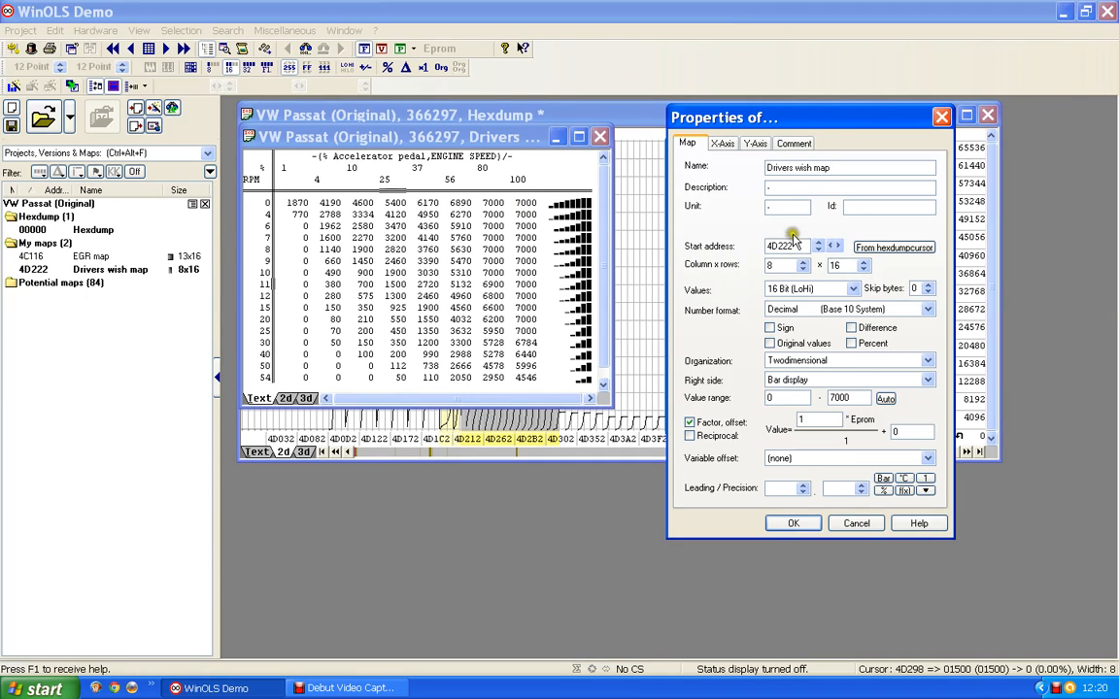
{"action": "double_click", "coordinate": [798, 420]}
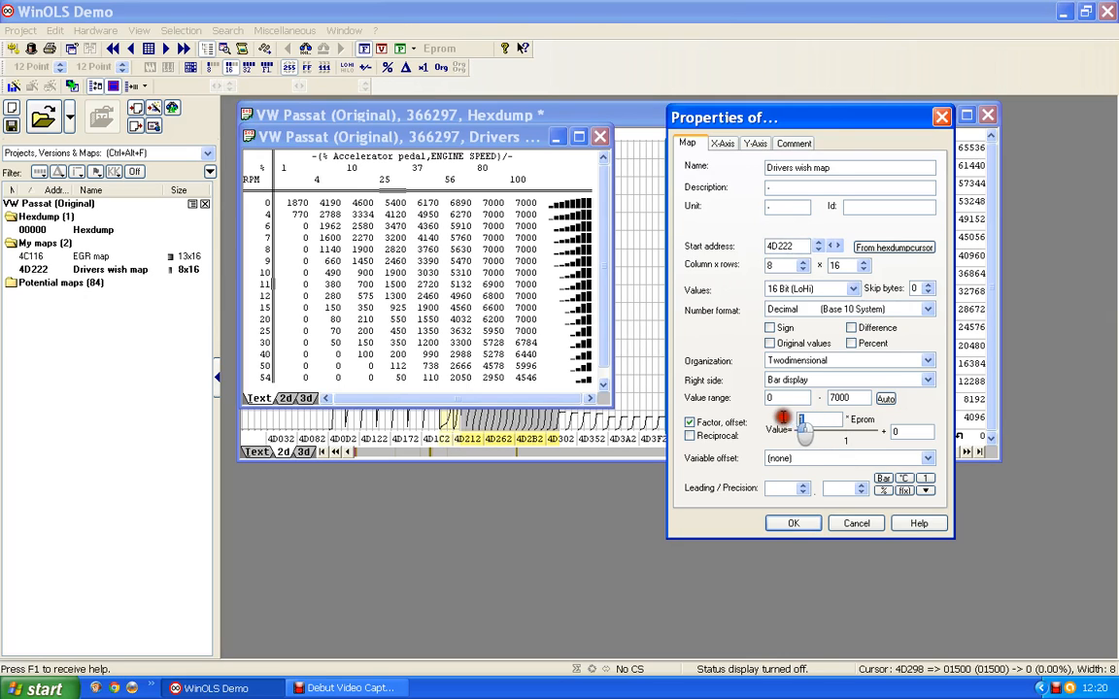
{"action": "type", "text": "0"}
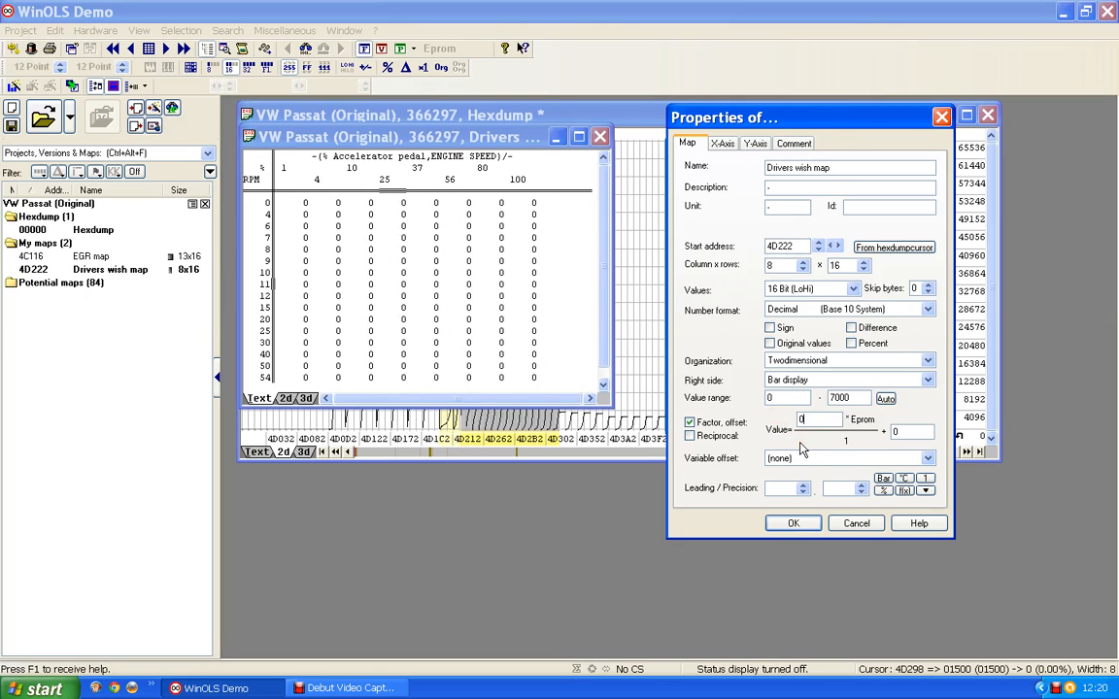
{"action": "type", "text": ".1"}
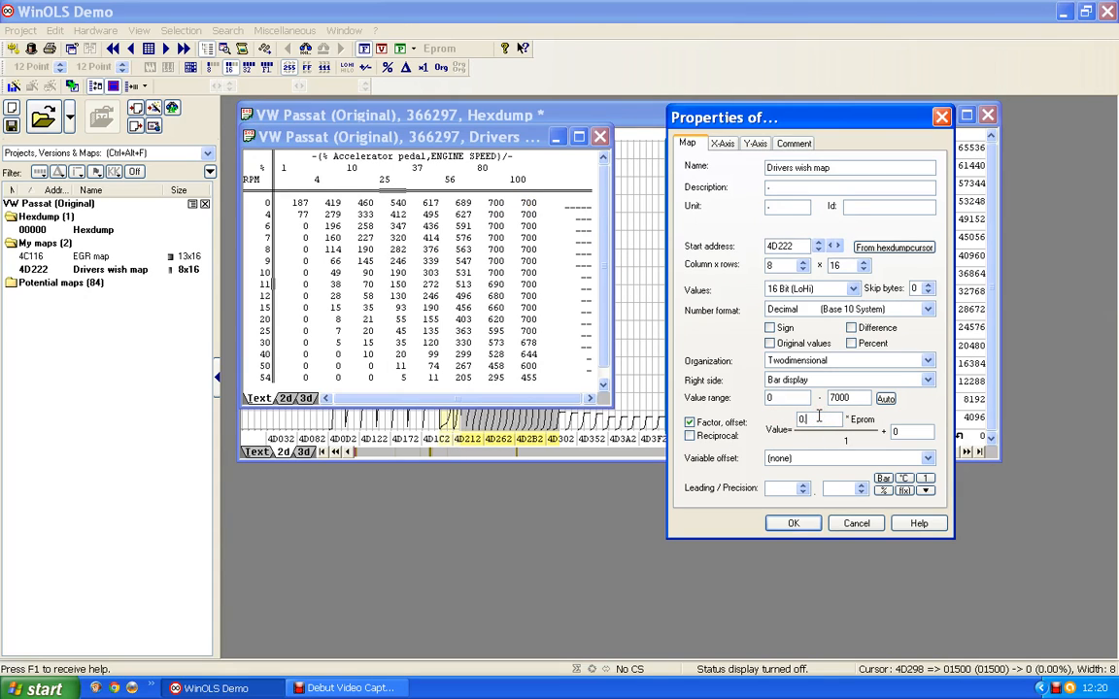
{"action": "key", "text": "BackSpace"}
{"action": "type", "text": "01"}
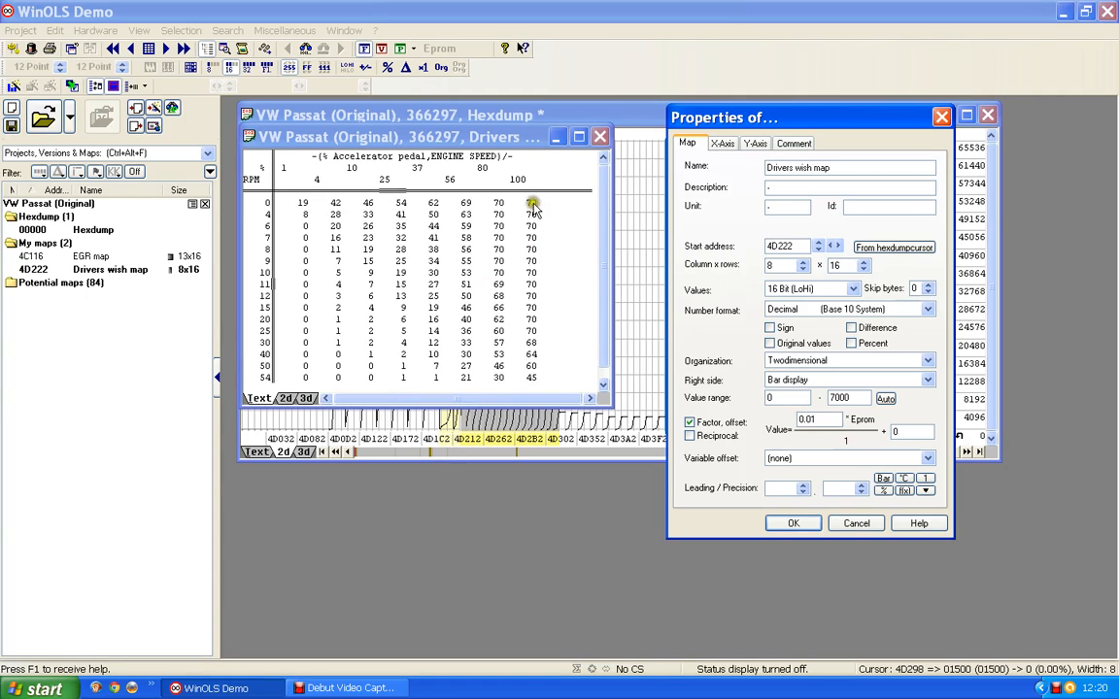
{"action": "mouse_move", "coordinate": [530, 352]}
{"action": "left_mouse_down"}
{"action": "mouse_move", "coordinate": [490, 341]}
{"action": "mouse_move", "coordinate": [467, 311]}
{"action": "left_mouse_up"}
{"action": "left_click", "coordinate": [465, 304]}
Set the map's description to I.Q and its unit to mg/stroke, and apply the properties.
{"action": "left_click", "coordinate": [777, 188]}
{"action": "key", "text": "BackSpace"}
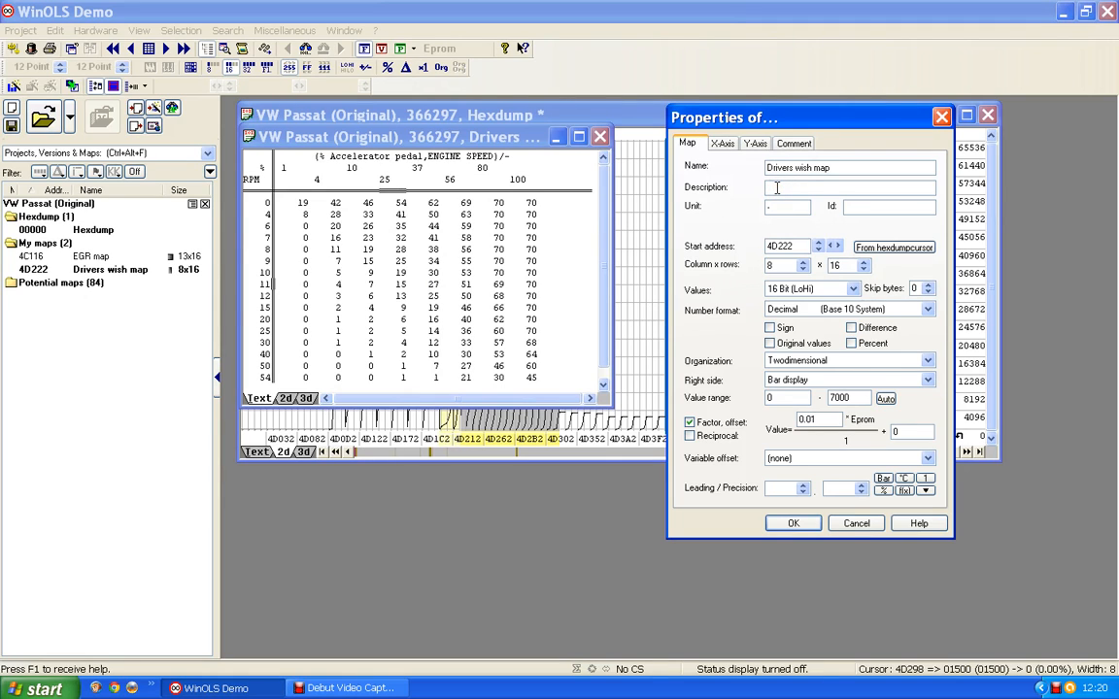
{"action": "type", "text": "I.Q"}
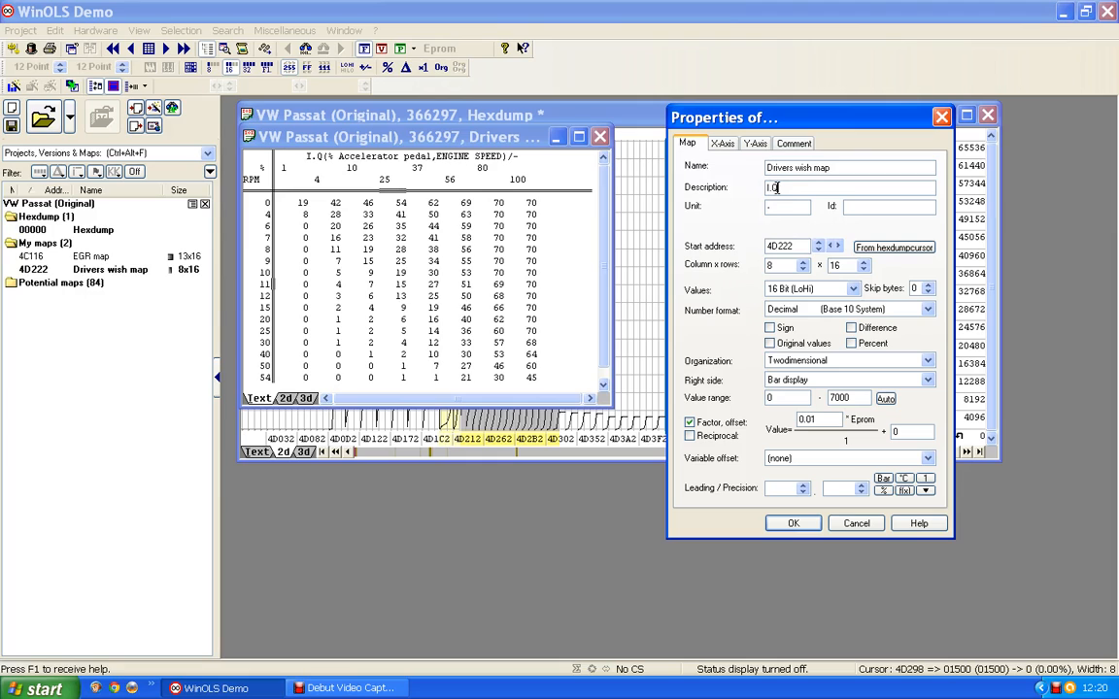
{"action": "double_click", "coordinate": [774, 206]}
{"action": "key", "text": "BackSpace"}
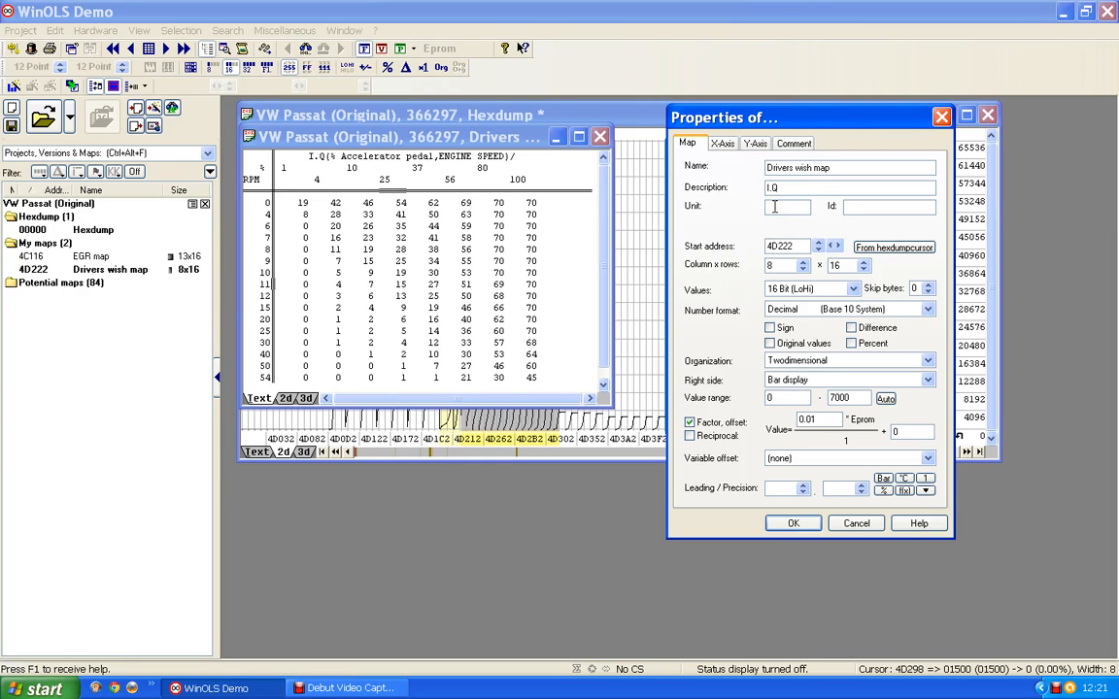
{"action": "type", "text": "mg/stroke"}
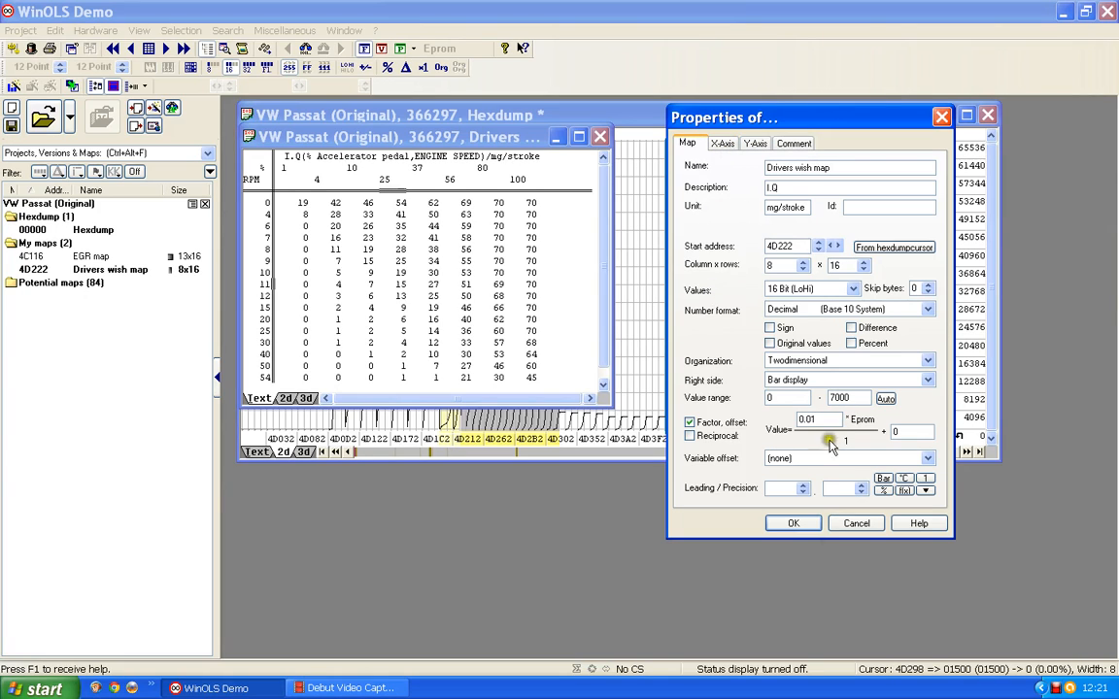
{"action": "left_click", "coordinate": [793, 526]}
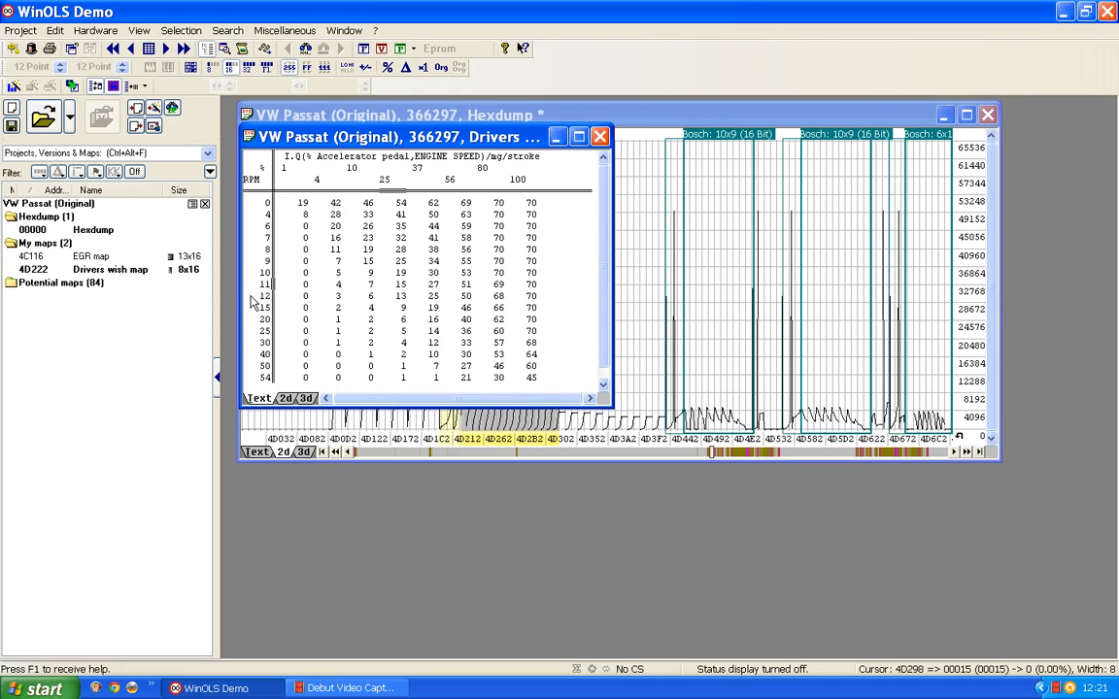
Set the factor of the engine speed Y-axis to 1 and apply the change.
{"action": "double_click", "coordinate": [250, 296]}
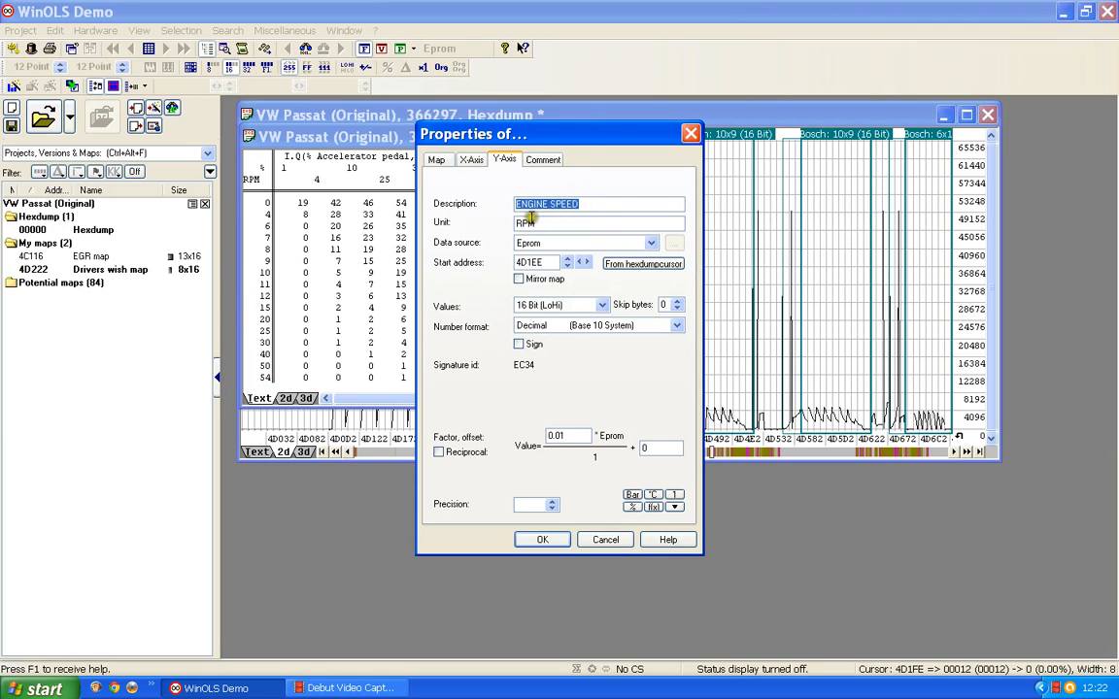
{"action": "double_click", "coordinate": [570, 438]}
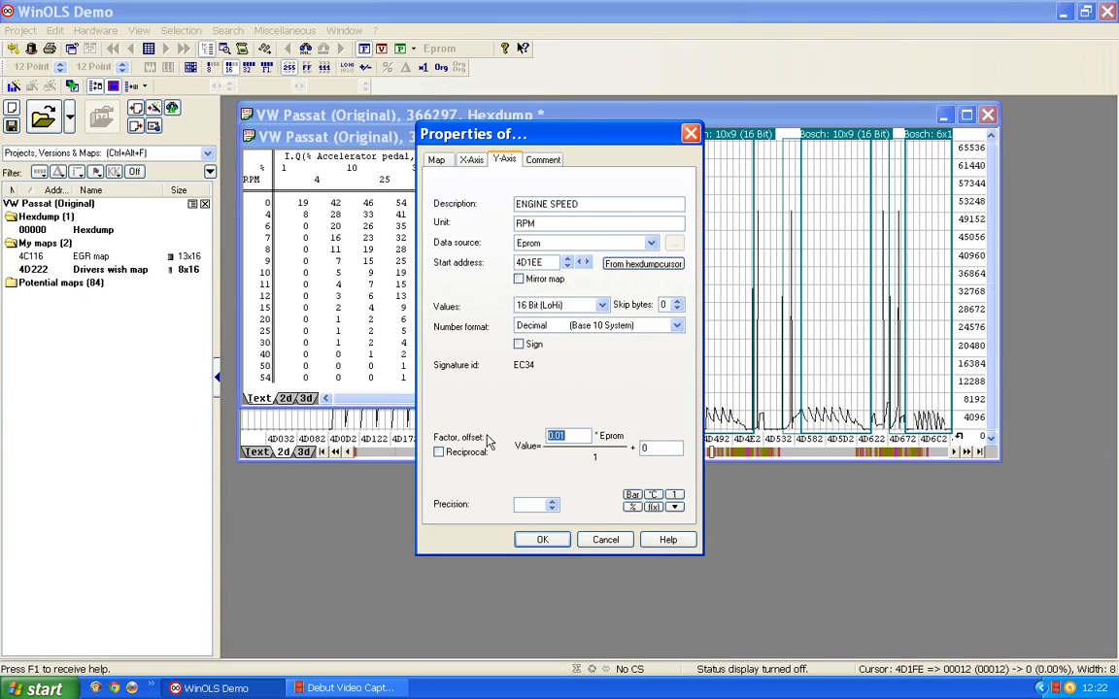
{"action": "type", "text": "1"}
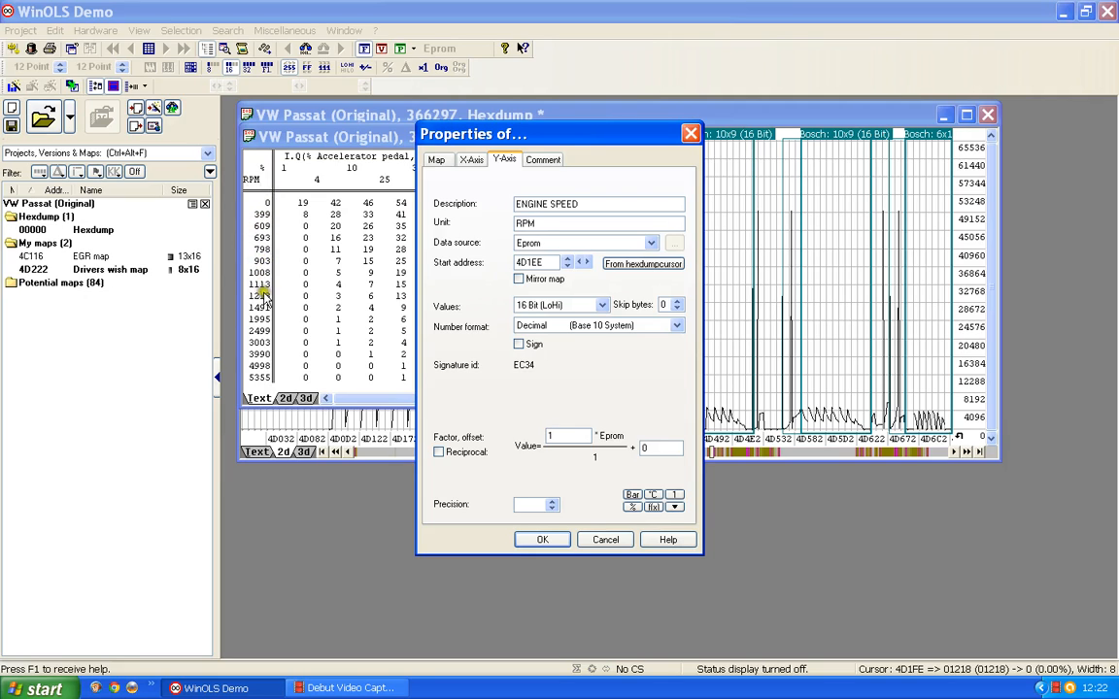
{"action": "left_click", "coordinate": [265, 382]}
{"action": "left_click", "coordinate": [270, 383]}
{"action": "left_click", "coordinate": [273, 346]}
{"action": "left_click", "coordinate": [274, 340]}
{"action": "left_click", "coordinate": [543, 540]}
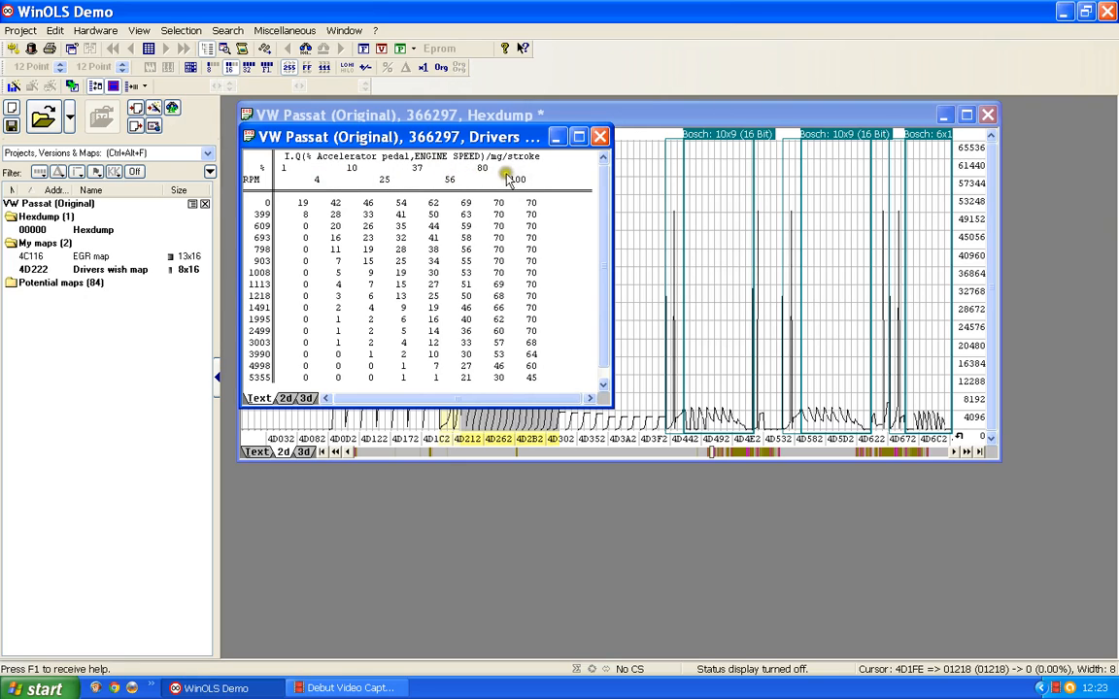
Inspect the X-axis properties for % Accelerator pedal beside the map table and close them without changes.
{"action": "double_click", "coordinate": [434, 180]}
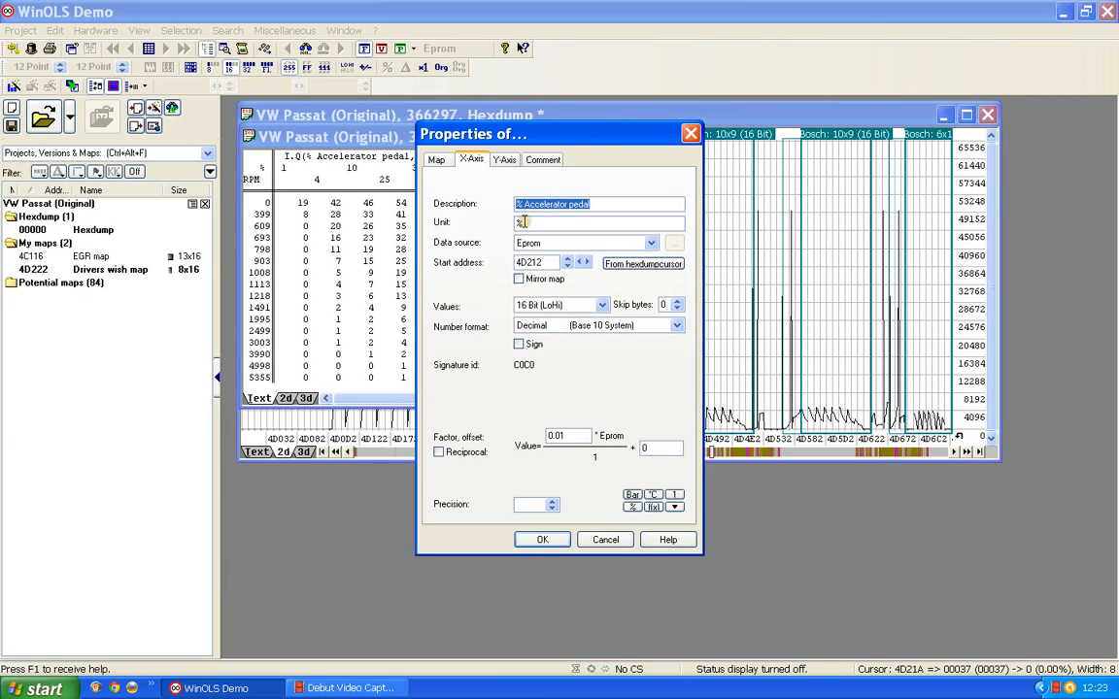
{"action": "left_click_drag", "start_coordinate": [543, 144], "coordinate": [725, 374]}
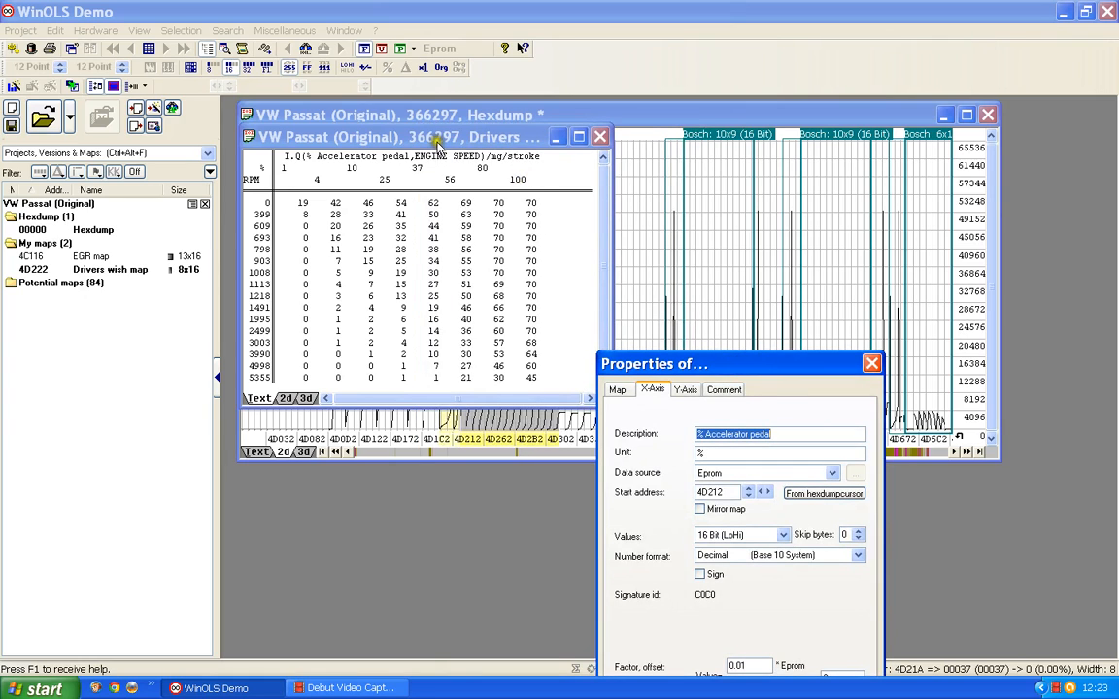
{"action": "left_click", "coordinate": [432, 167]}
{"action": "left_click", "coordinate": [873, 362]}
Show the hexdump as text and examine the Drivers wish map's raw values and axes against the scaled map table.
{"action": "left_click_drag", "start_coordinate": [349, 136], "coordinate": [376, 482]}
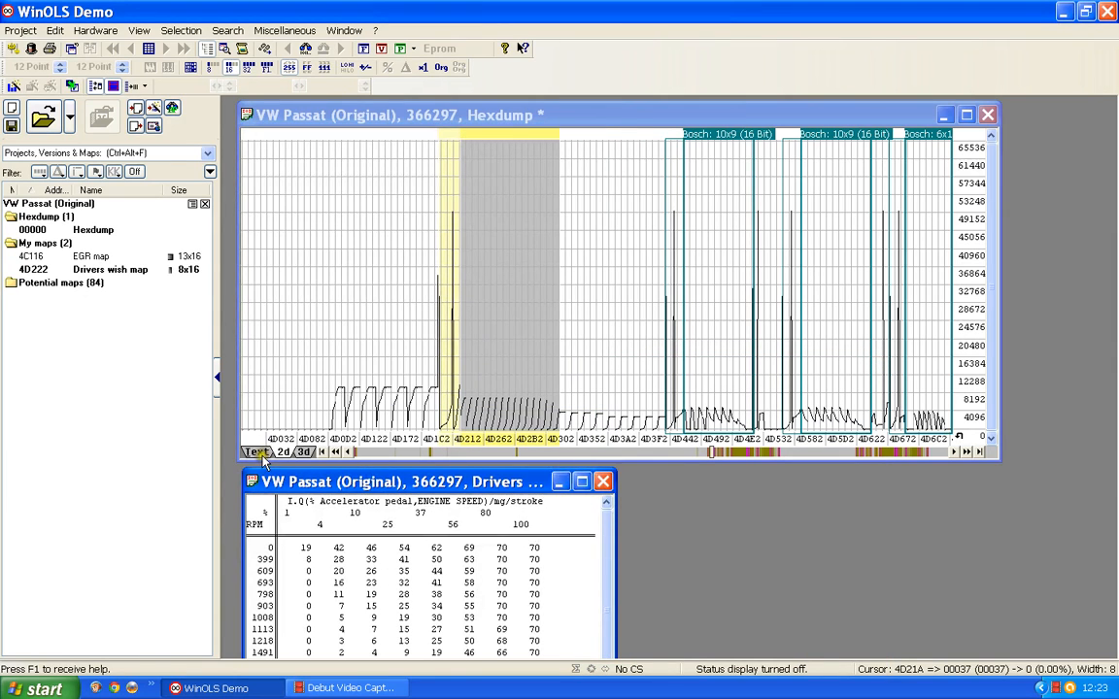
{"action": "left_click", "coordinate": [257, 453]}
{"action": "left_click", "coordinate": [430, 346]}
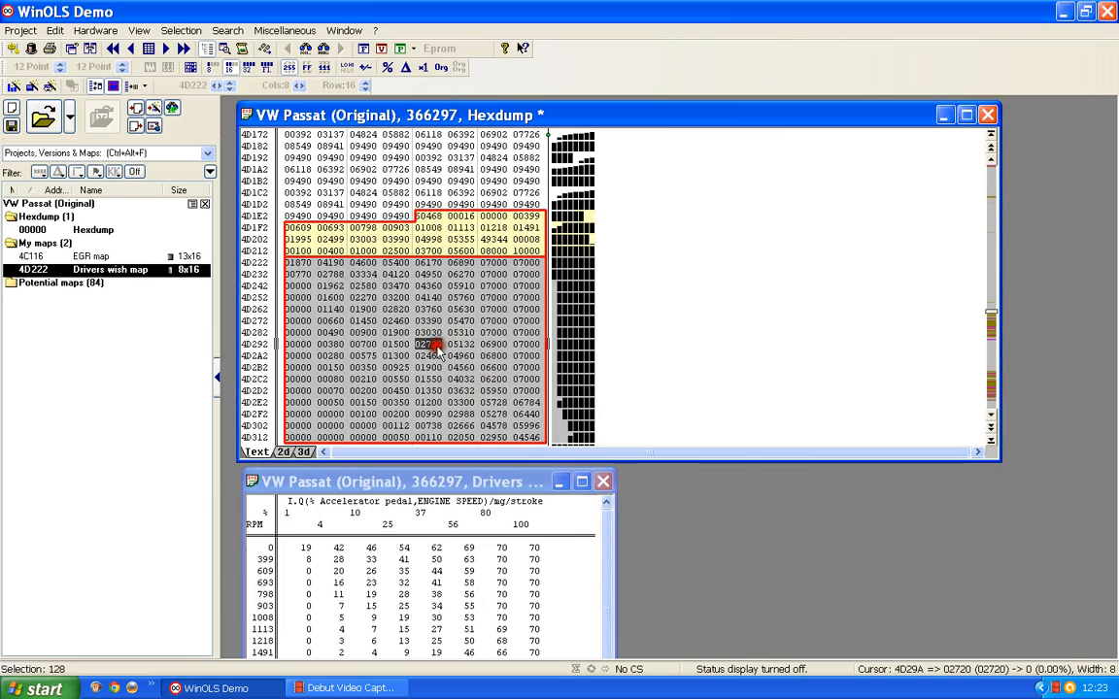
{"action": "left_click", "coordinate": [437, 347]}
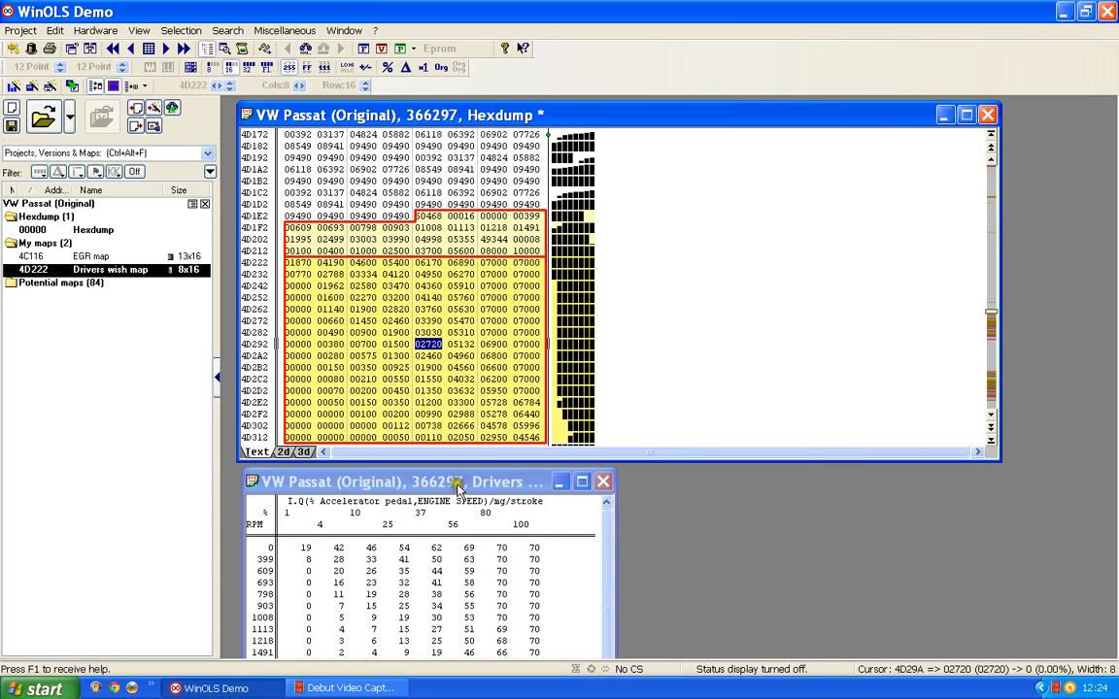
{"action": "left_click_drag", "start_coordinate": [458, 487], "coordinate": [647, 236]}
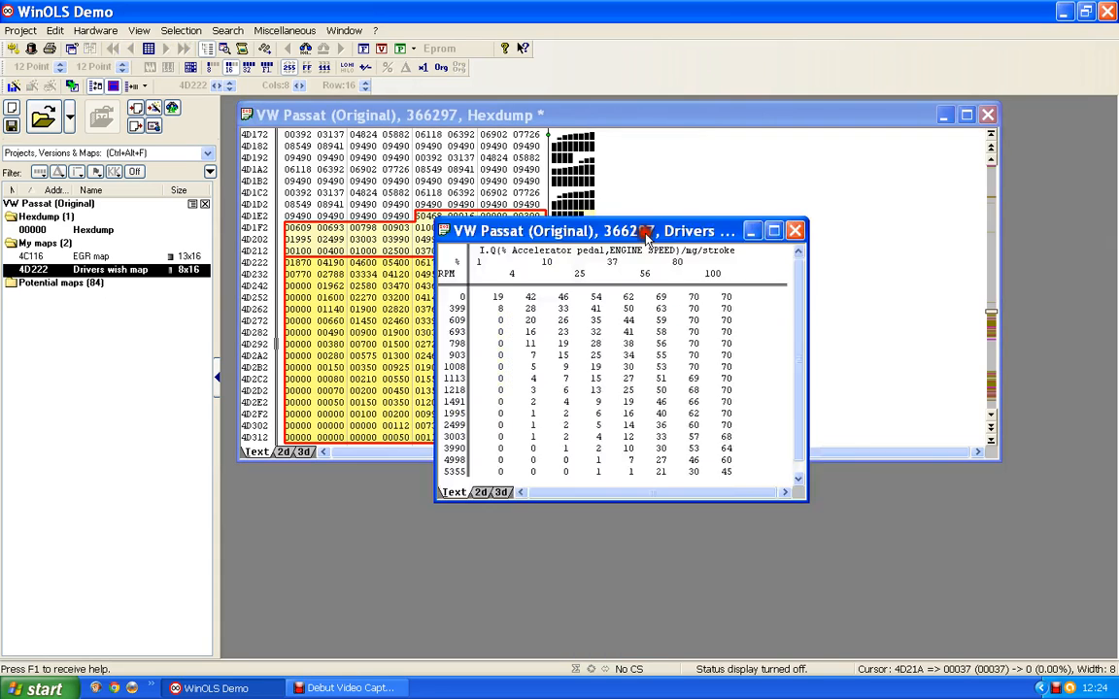
Review the X-axis, comment and general map properties of the Drivers wish map and accept them as they are.
{"action": "double_click", "coordinate": [636, 275]}
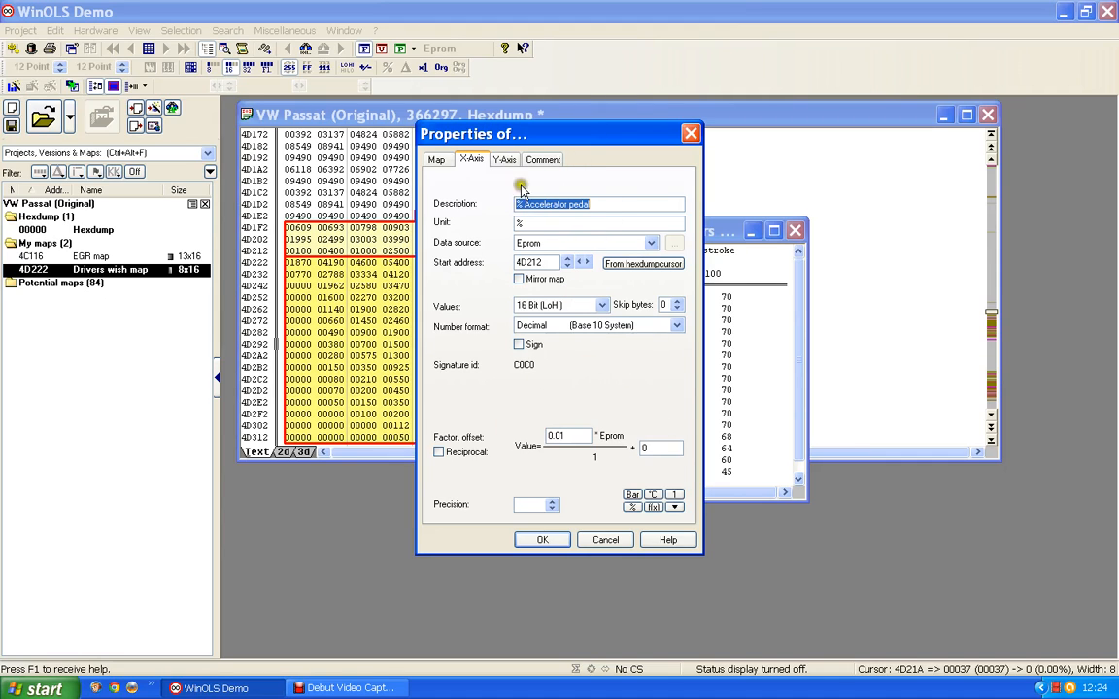
{"action": "left_click", "coordinate": [545, 160]}
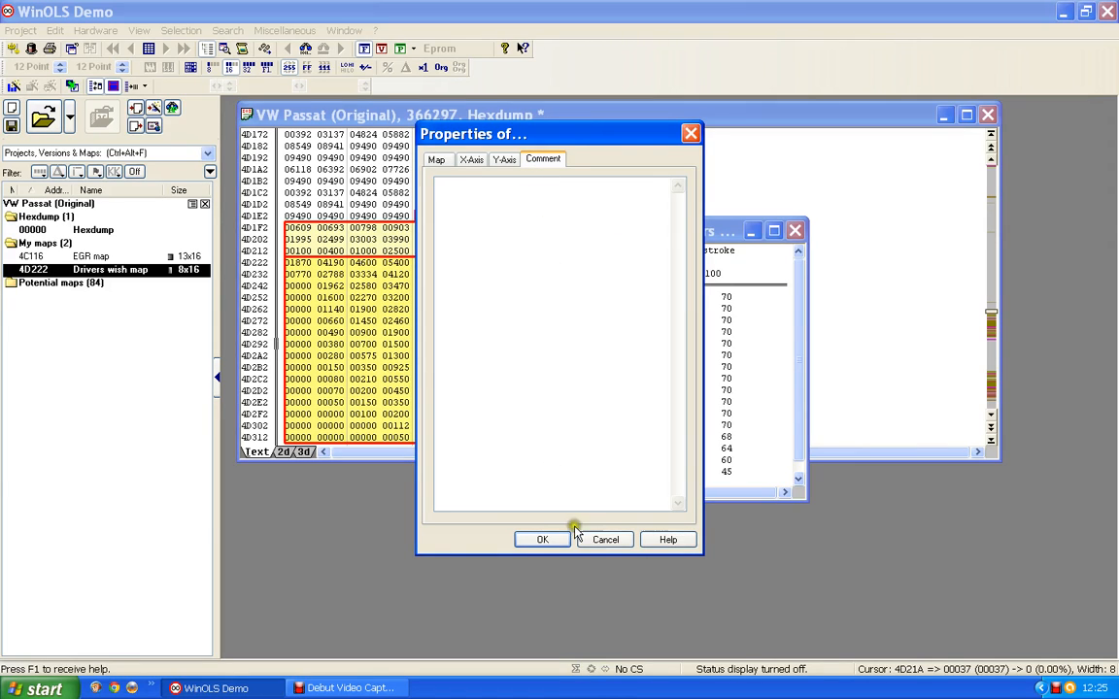
{"action": "left_click", "coordinate": [436, 160]}
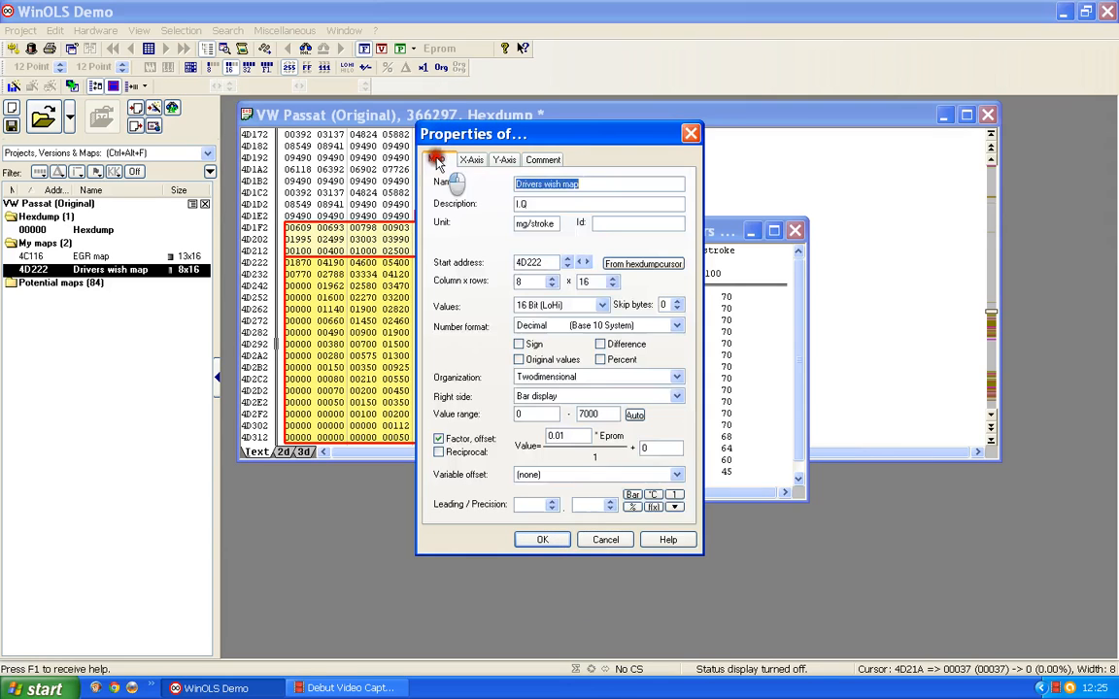
{"action": "left_click", "coordinate": [541, 539]}
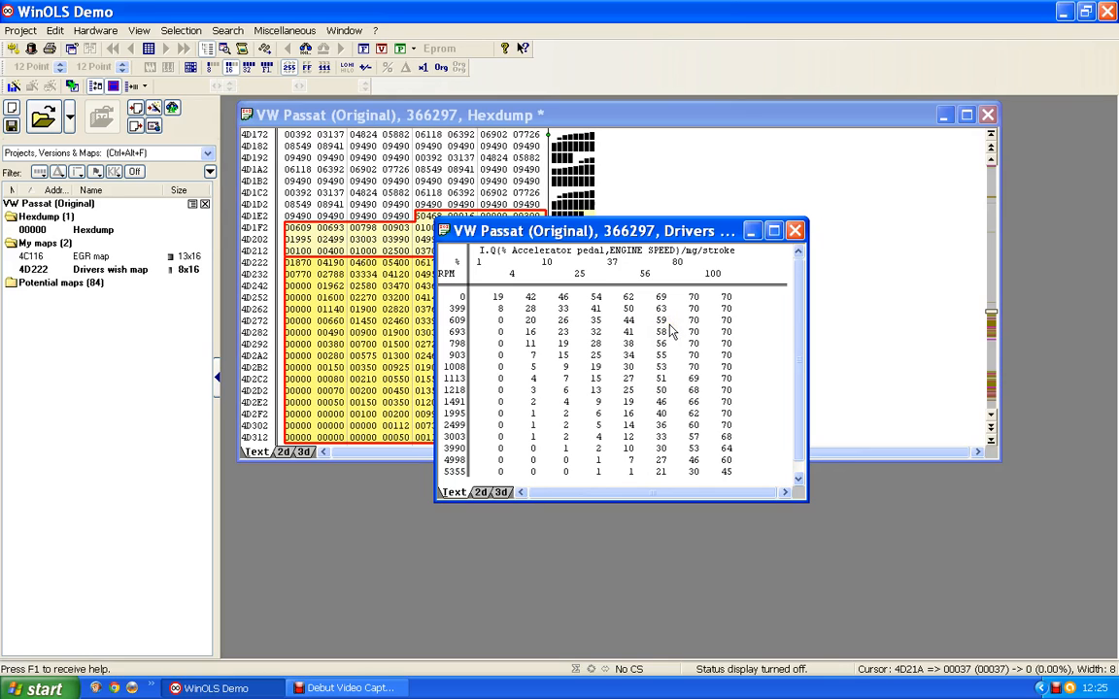
Swap the axes of the Drivers wish map table and swap them back to the original orientation.
{"action": "right_click", "coordinate": [614, 359]}
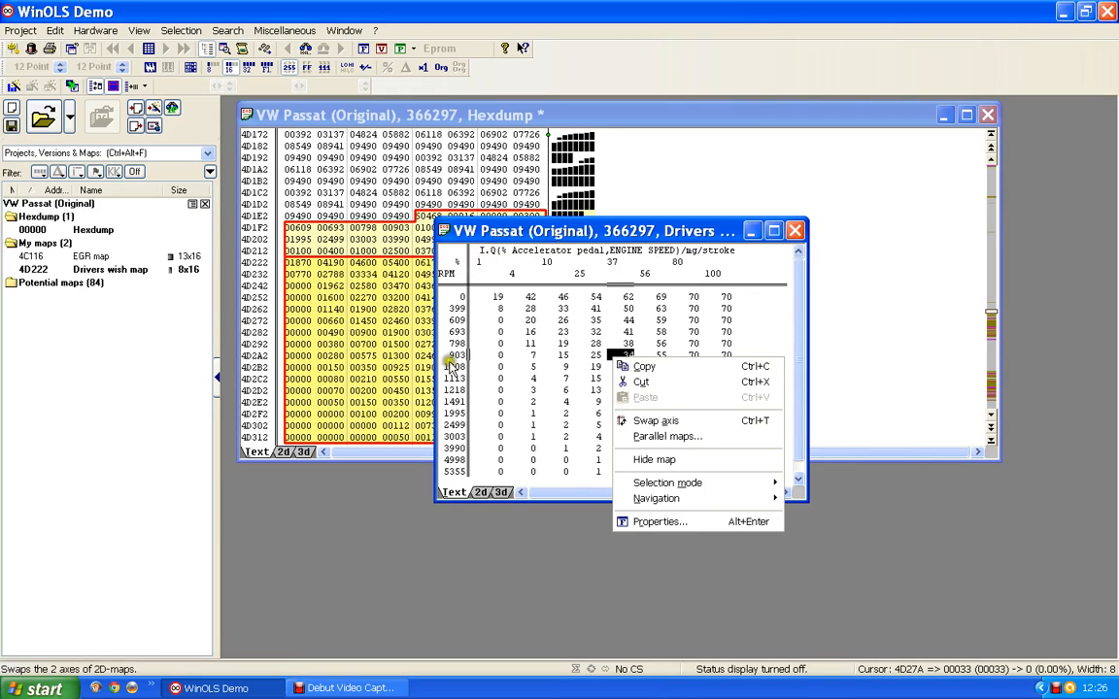
{"action": "left_click", "coordinate": [666, 425]}
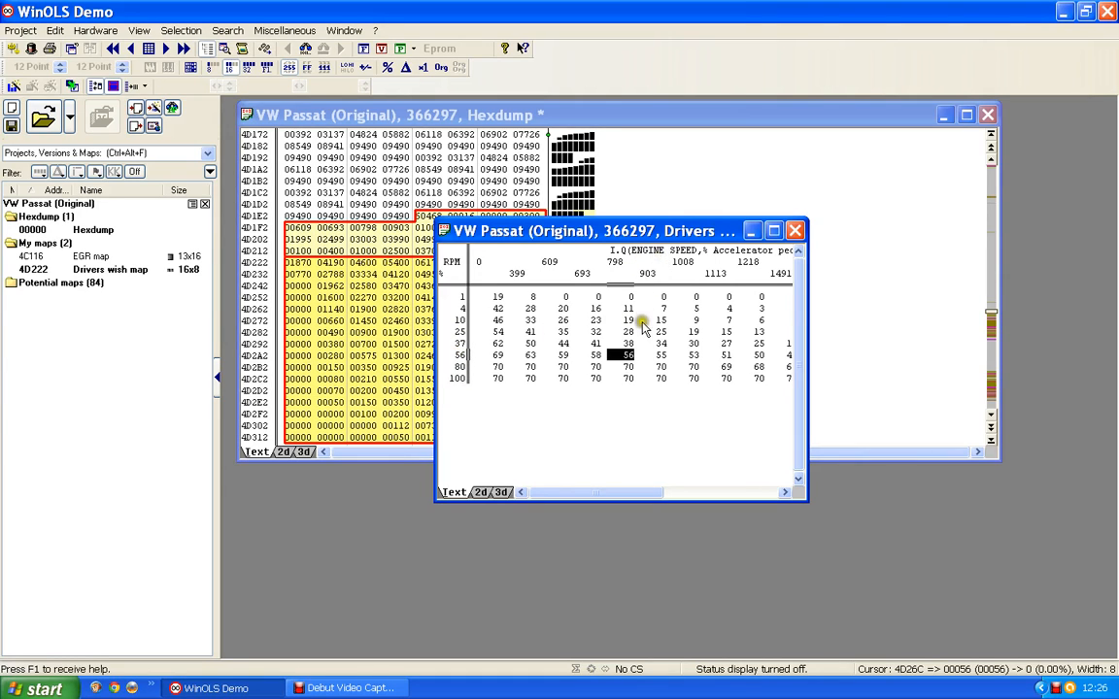
{"action": "right_click", "coordinate": [613, 332]}
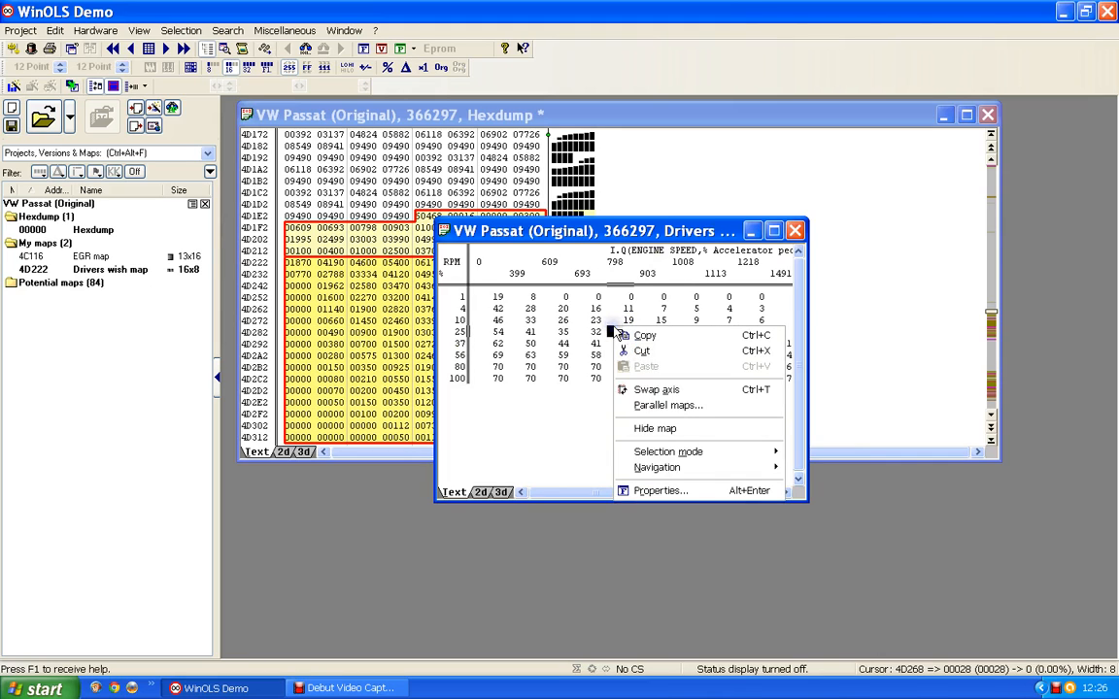
{"action": "left_click", "coordinate": [640, 390]}
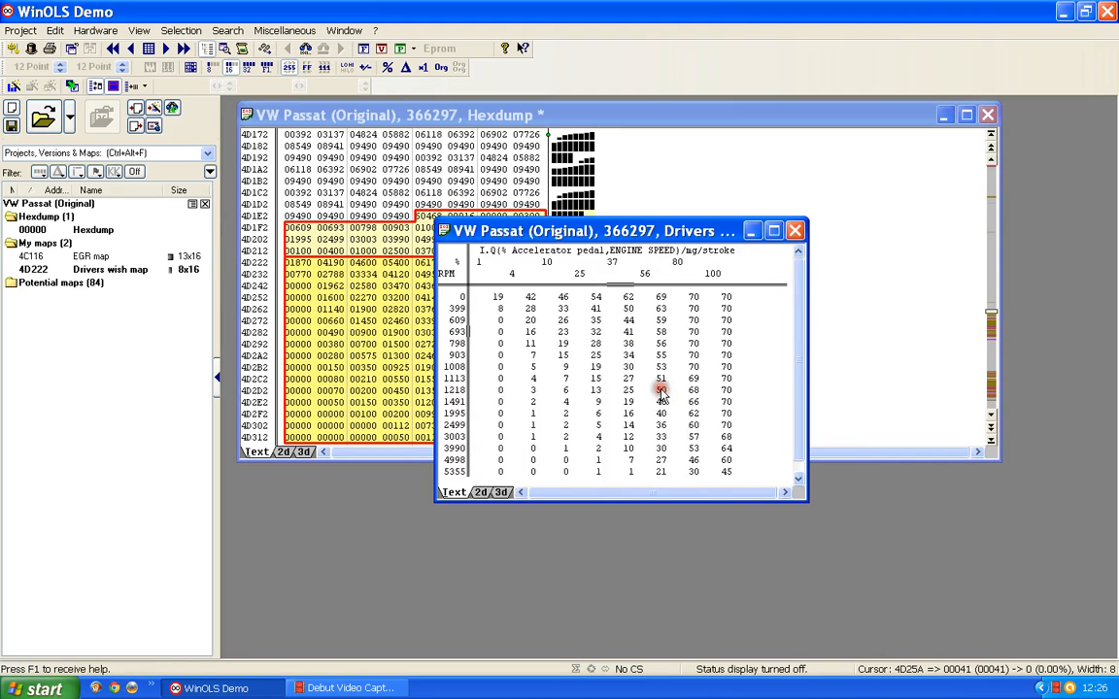
Insert the parallel map at 6D222 for the Drivers wish map, keeping data in sync and transferring axis descriptions and map name.
{"action": "right_click", "coordinate": [583, 369]}
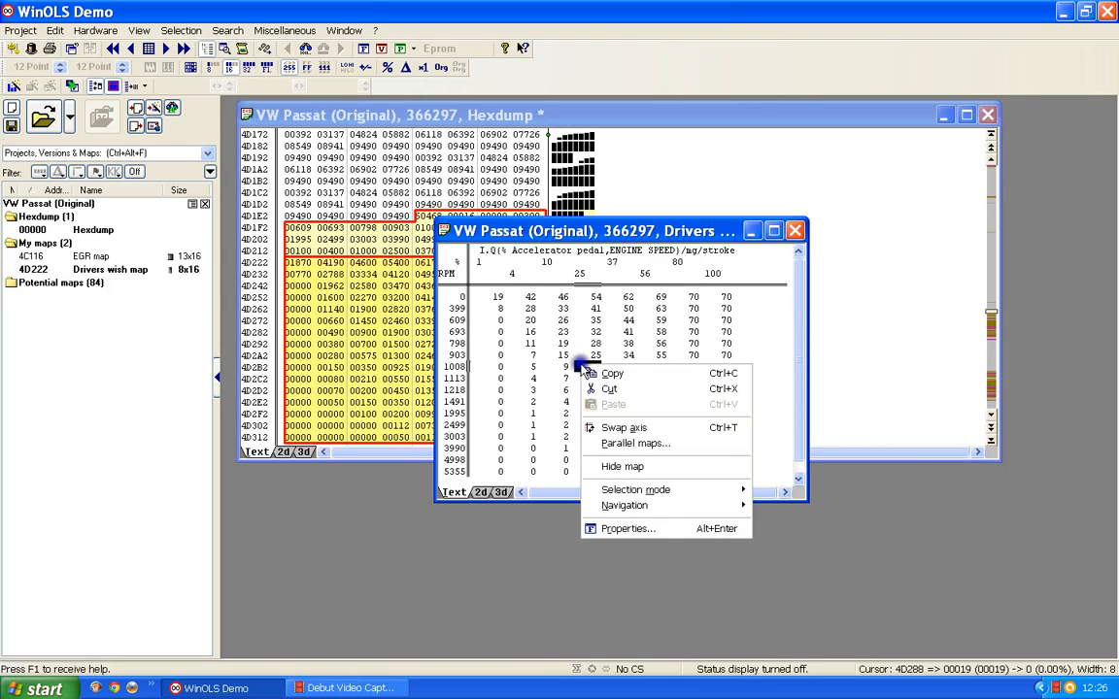
{"action": "left_click", "coordinate": [638, 445]}
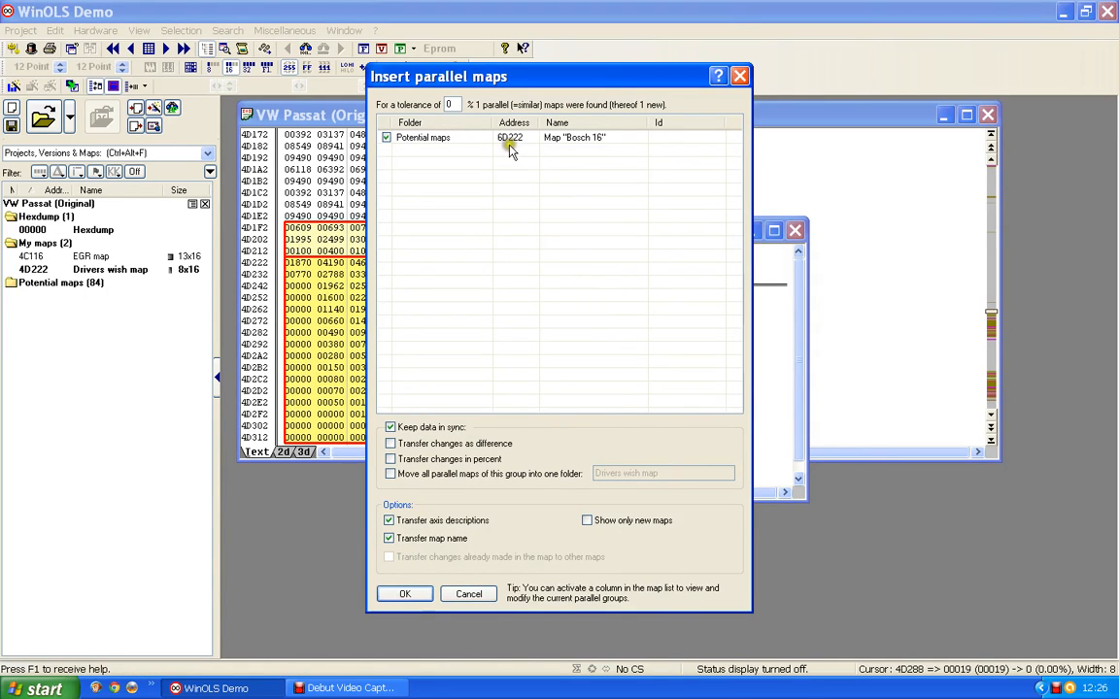
{"action": "left_click", "coordinate": [439, 215]}
{"action": "left_click", "coordinate": [406, 594]}
{"action": "left_click", "coordinate": [414, 593]}
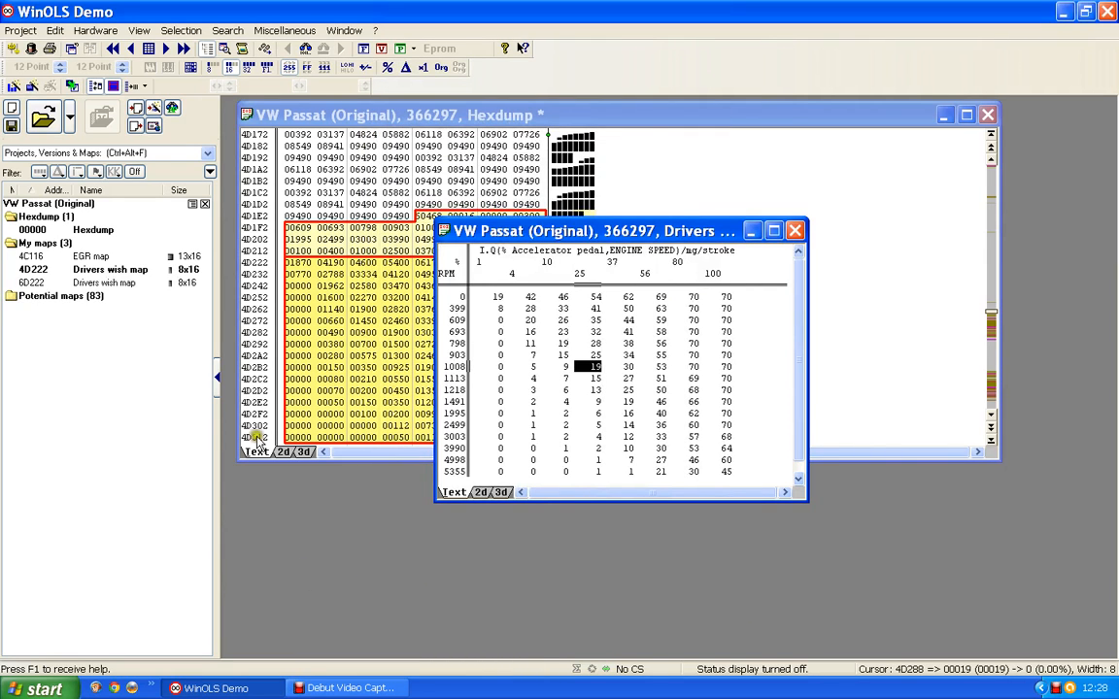
Open the parallel Drivers wish map at 6D222 and arrange it side by side with the 4D222 map for comparison.
{"action": "double_click", "coordinate": [37, 283]}
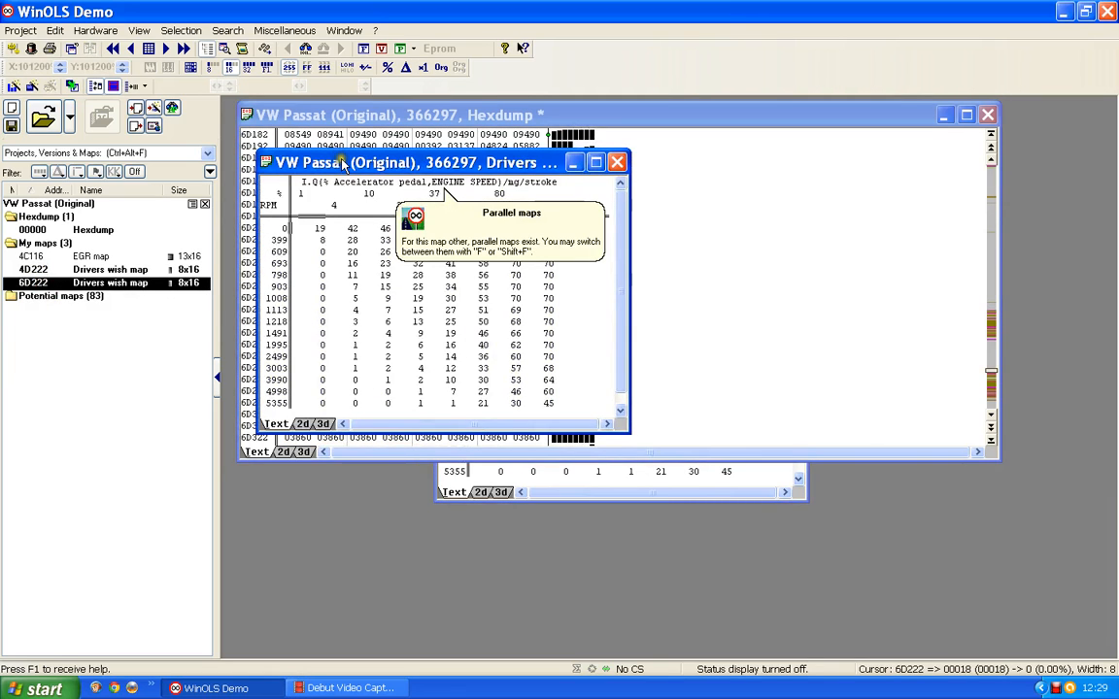
{"action": "left_click_drag", "start_coordinate": [342, 165], "coordinate": [817, 178]}
{"action": "left_click", "coordinate": [629, 473]}
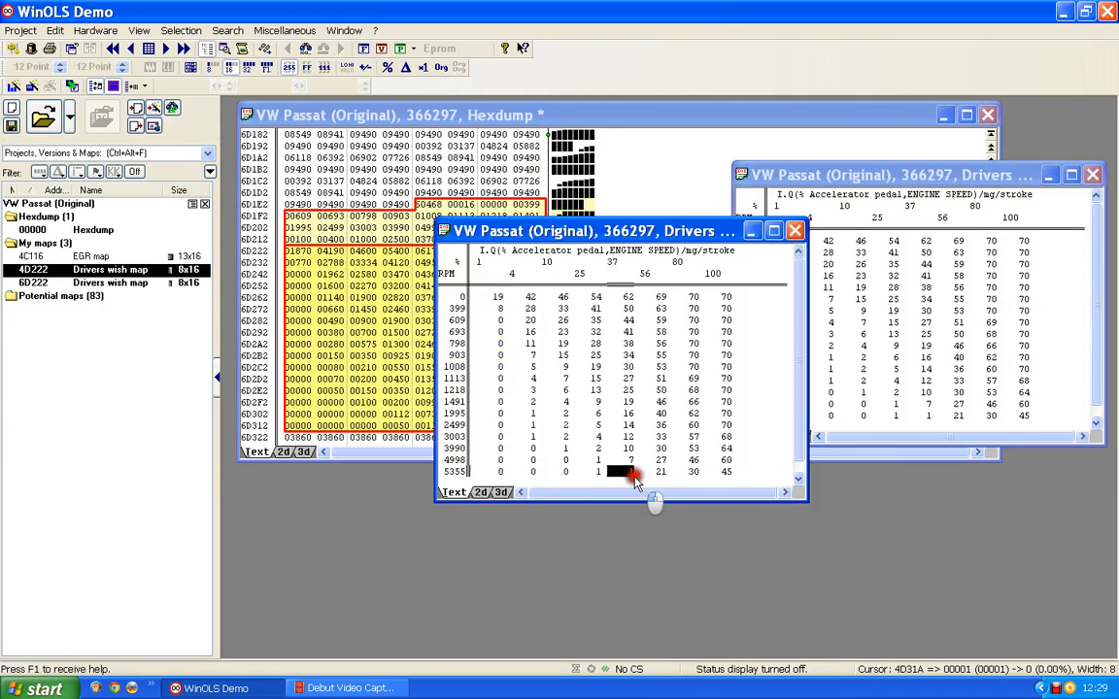
{"action": "left_click", "coordinate": [458, 365]}
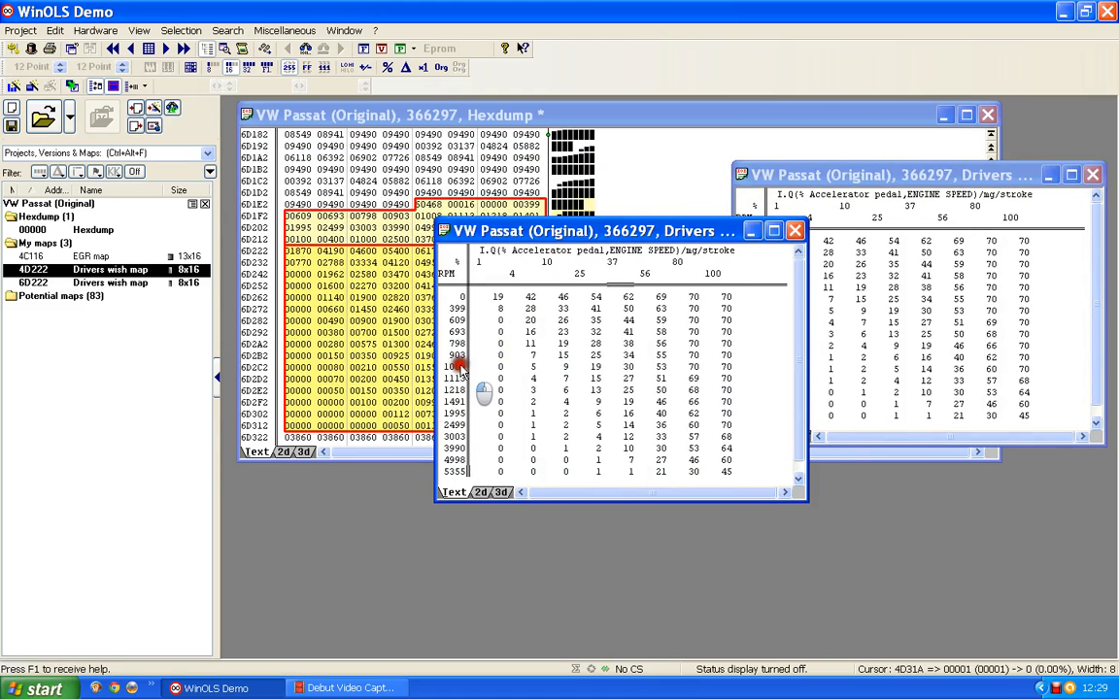
{"action": "left_click_drag", "start_coordinate": [675, 231], "coordinate": [524, 371]}
{"action": "left_click", "coordinate": [925, 312]}
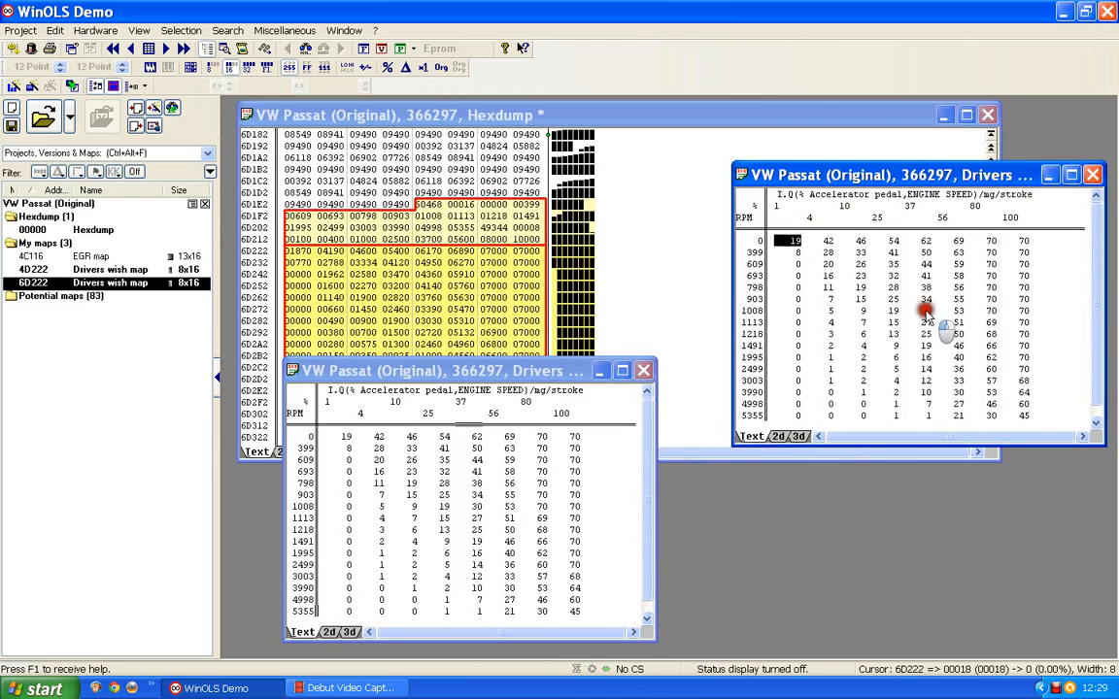
{"action": "left_click_drag", "start_coordinate": [804, 173], "coordinate": [808, 363]}
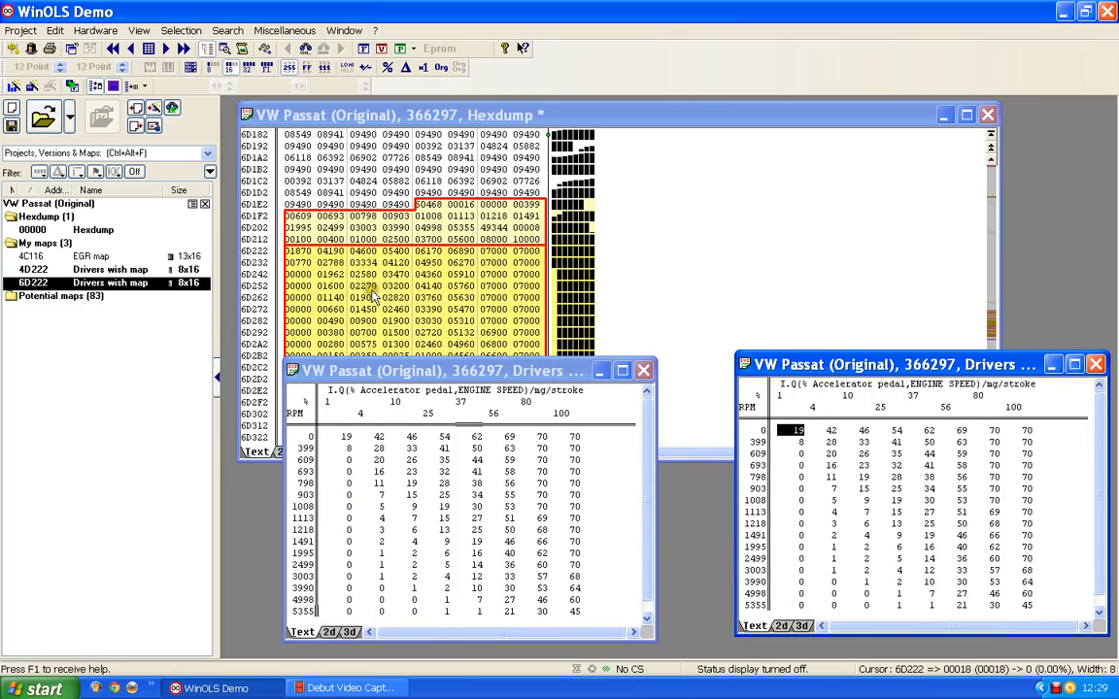
Close both Drivers wish map windows and view the 4D222 map in the hexdump's 2D view.
{"action": "left_click", "coordinate": [789, 490]}
{"action": "left_click", "coordinate": [649, 372]}
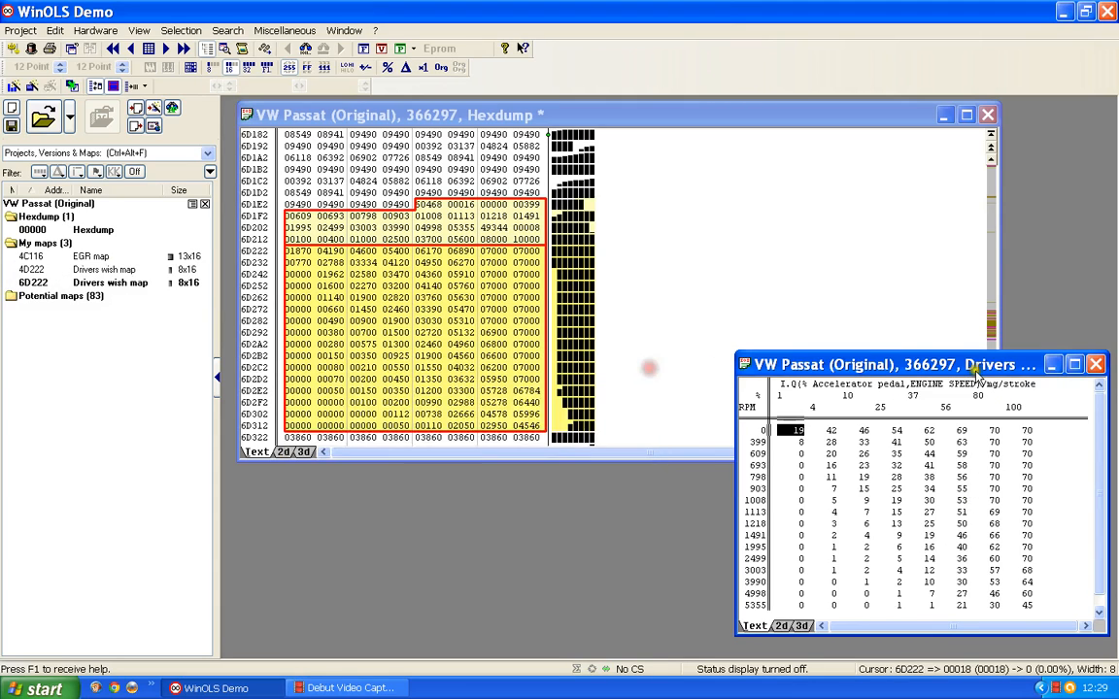
{"action": "left_click", "coordinate": [1095, 365]}
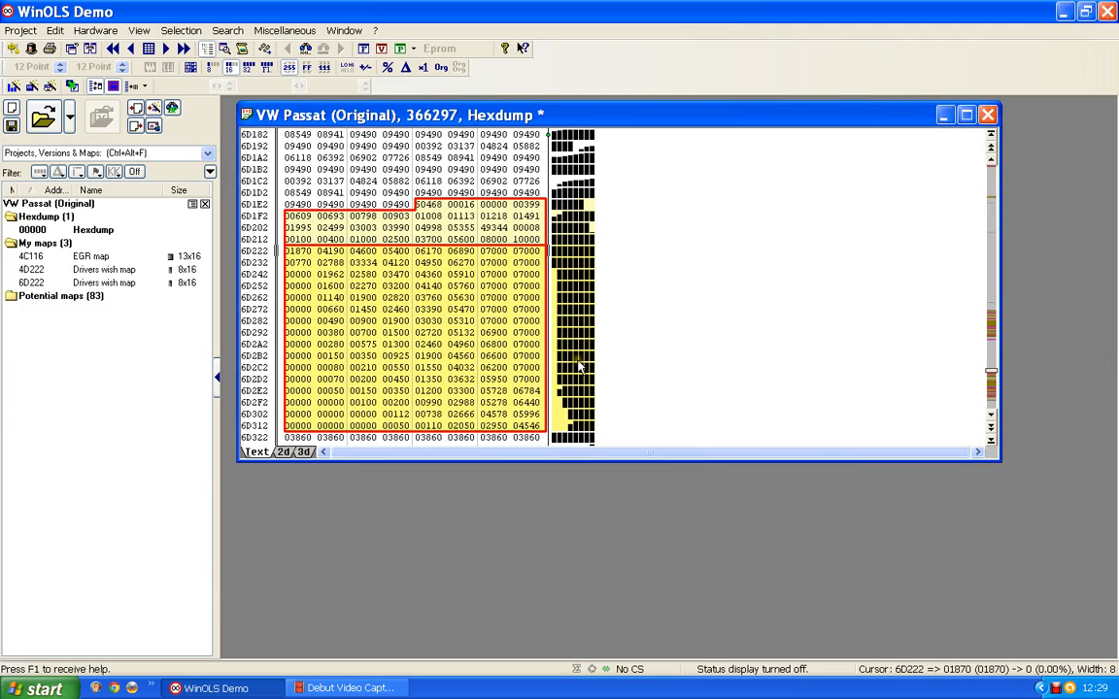
{"action": "left_click", "coordinate": [285, 452]}
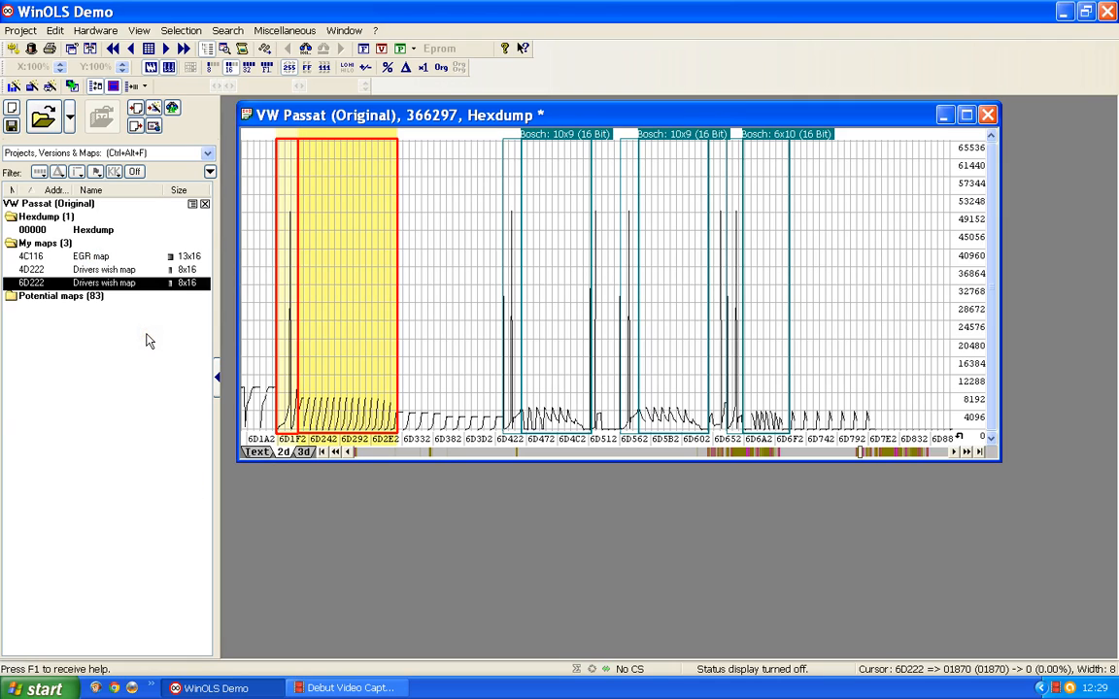
{"action": "left_click", "coordinate": [94, 271]}
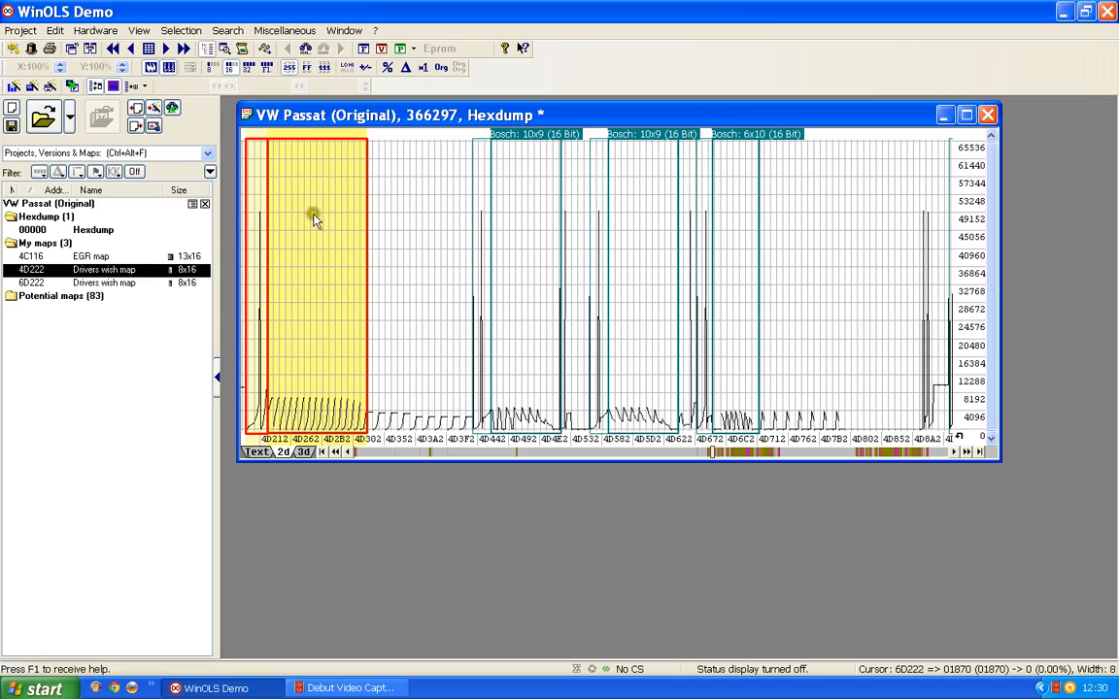